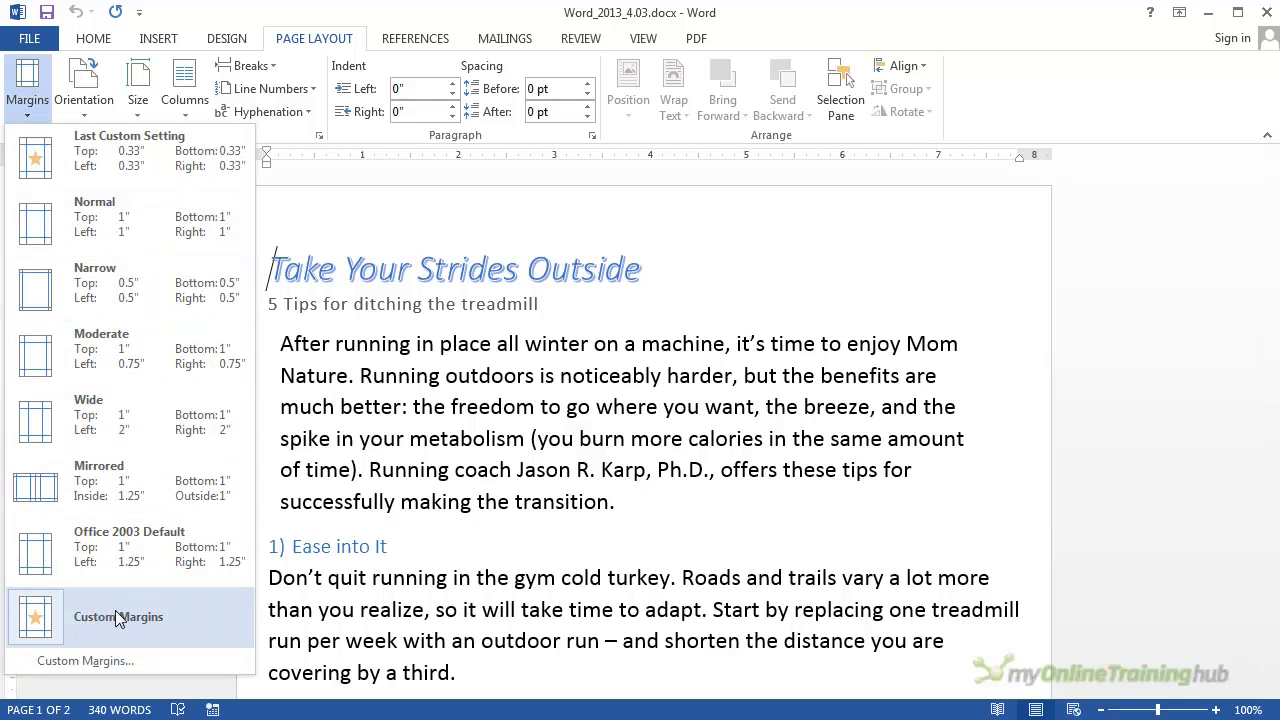
Step: Review the document's custom margin settings in Page Setup and leave them unapplied
left_click(111, 658)
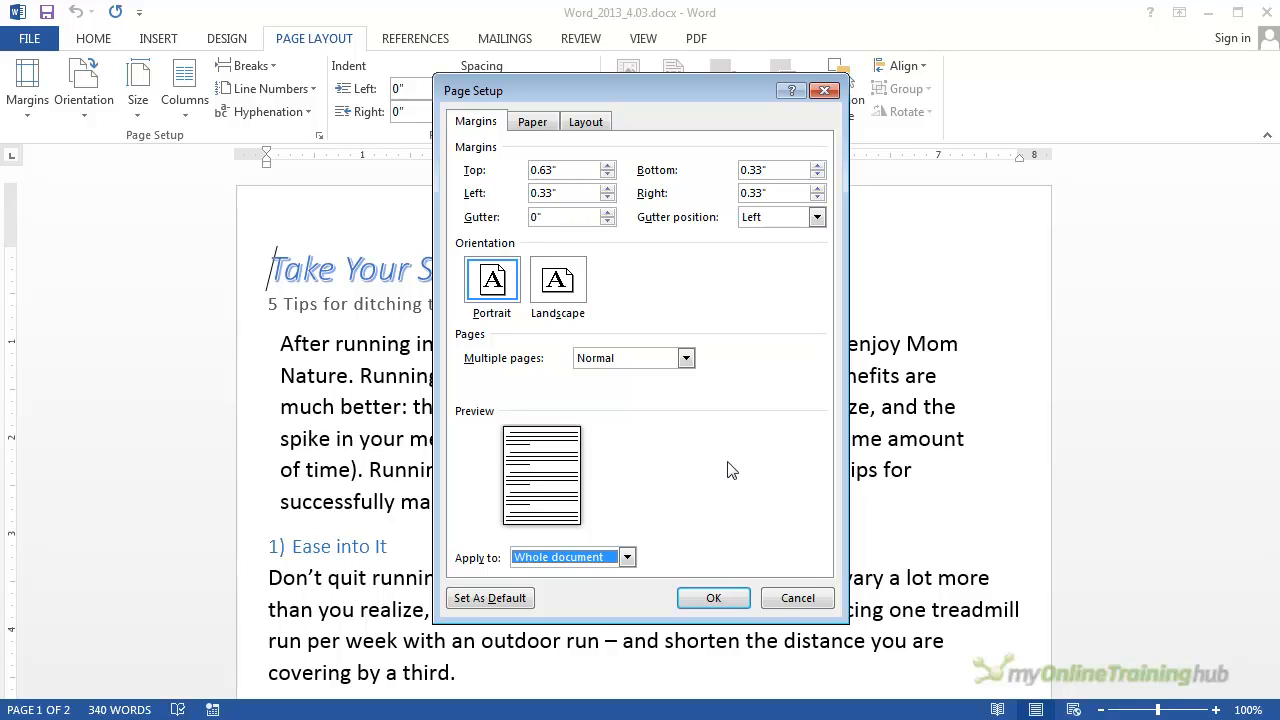
left_click(777, 595)
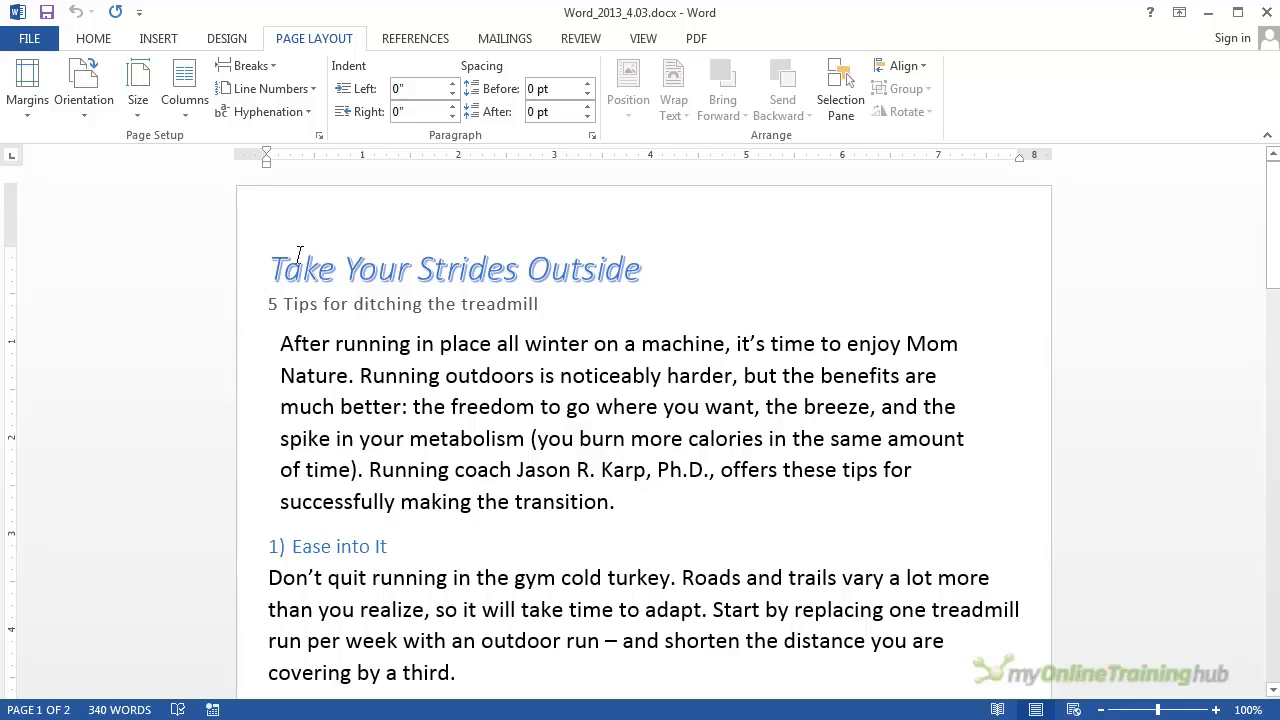
Step: Switch the document to landscape orientation and check the layout through both pages
left_click(90, 112)
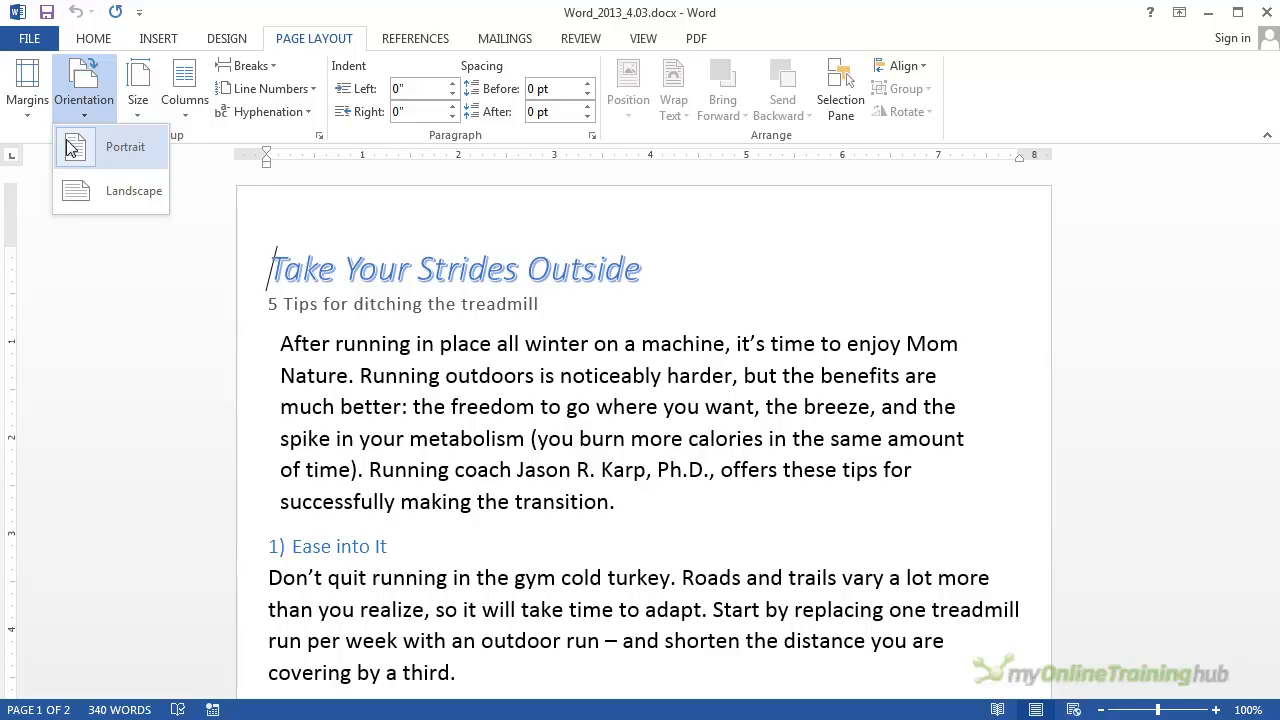
left_click(135, 193)
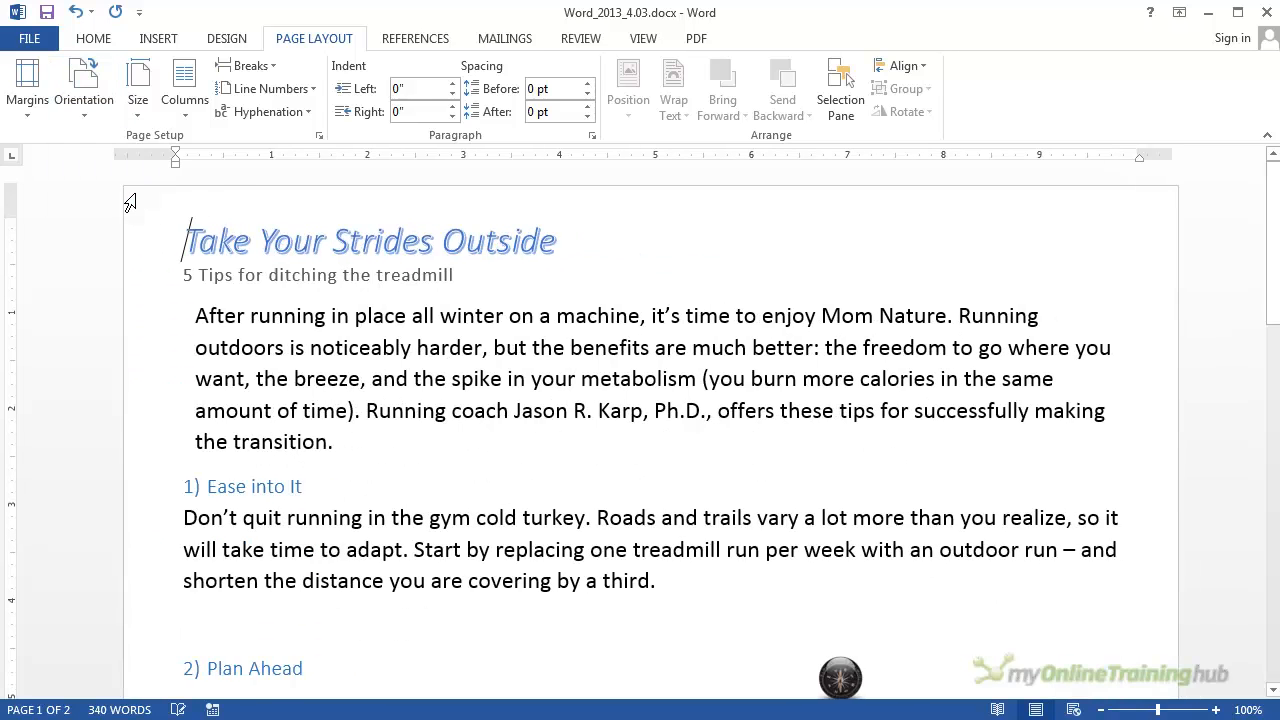
scroll(511, 477, "down", 5)
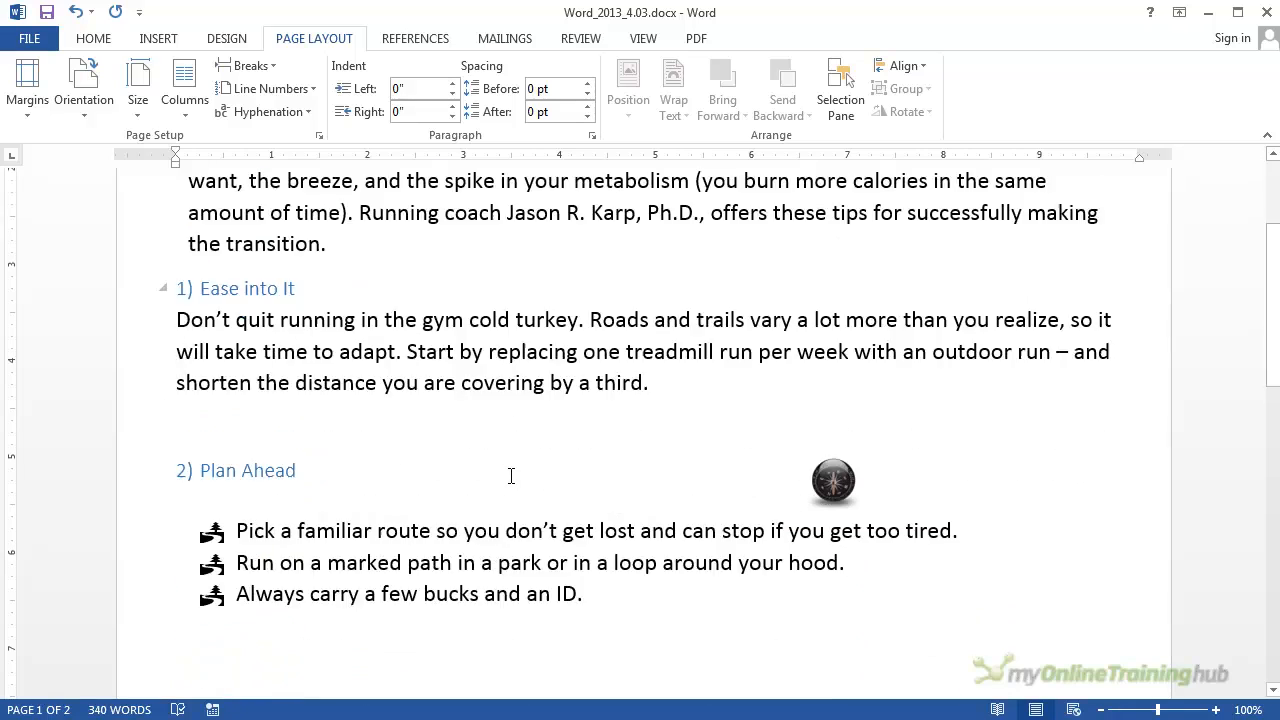
scroll(521, 477, "down", 7)
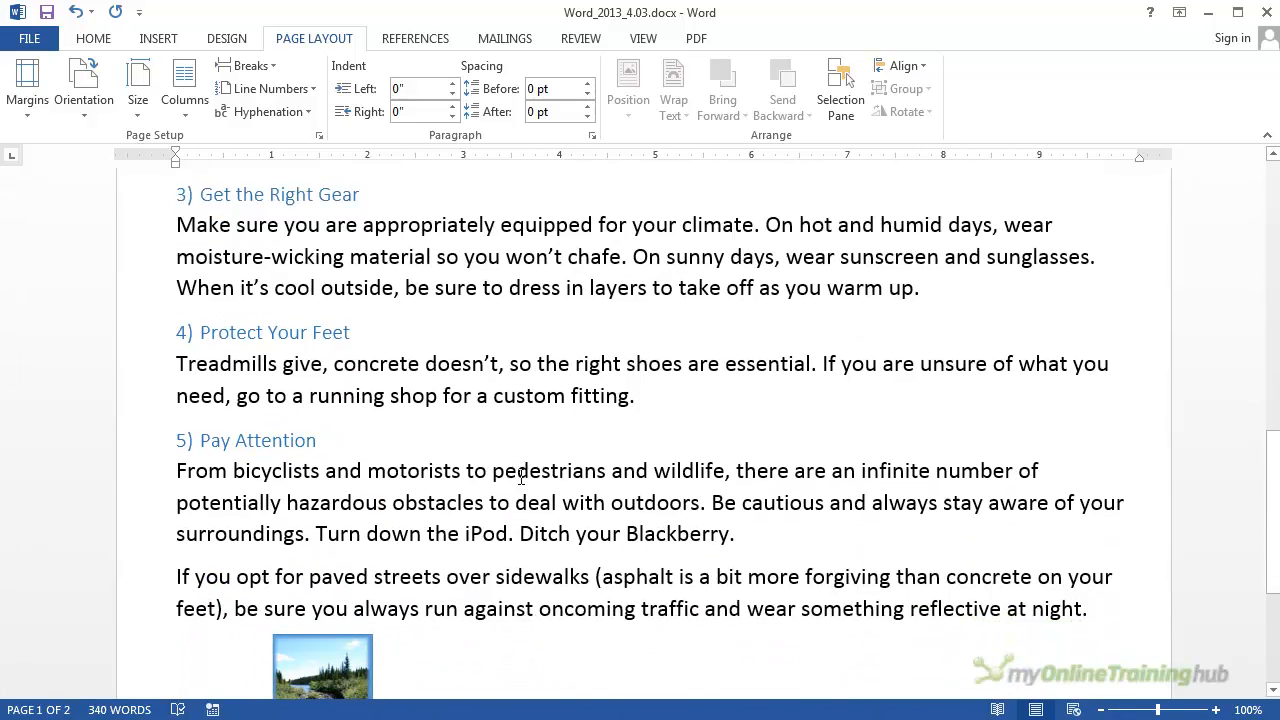
scroll(877, 423, "down", 2)
scroll(820, 466, "up", 1)
scroll(817, 468, "down", 1)
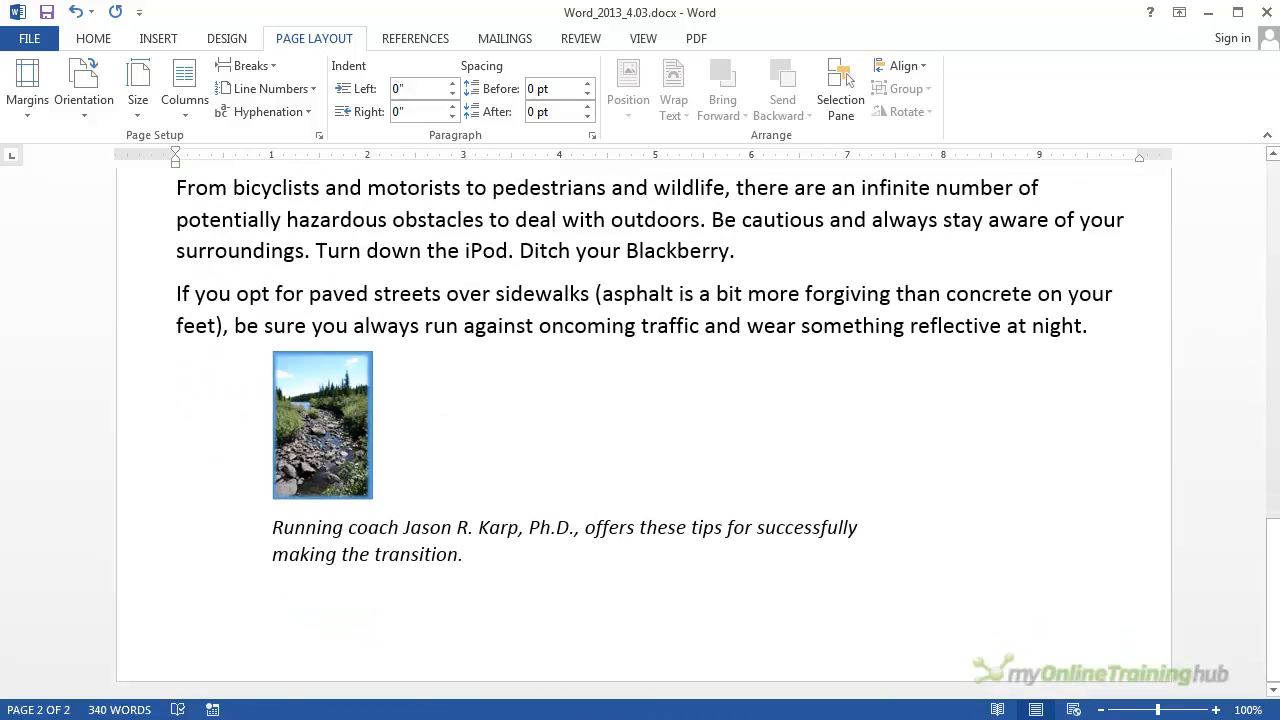
scroll(605, 426, "up", 3)
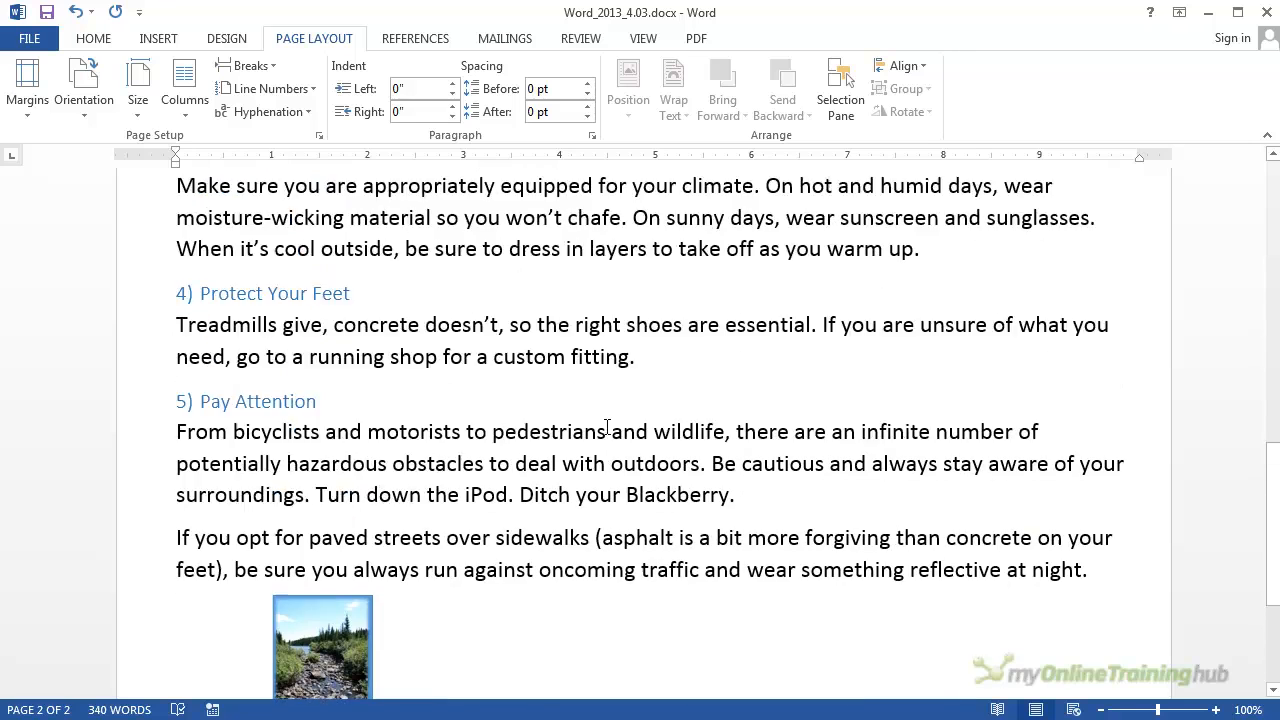
scroll(607, 426, "up", 7)
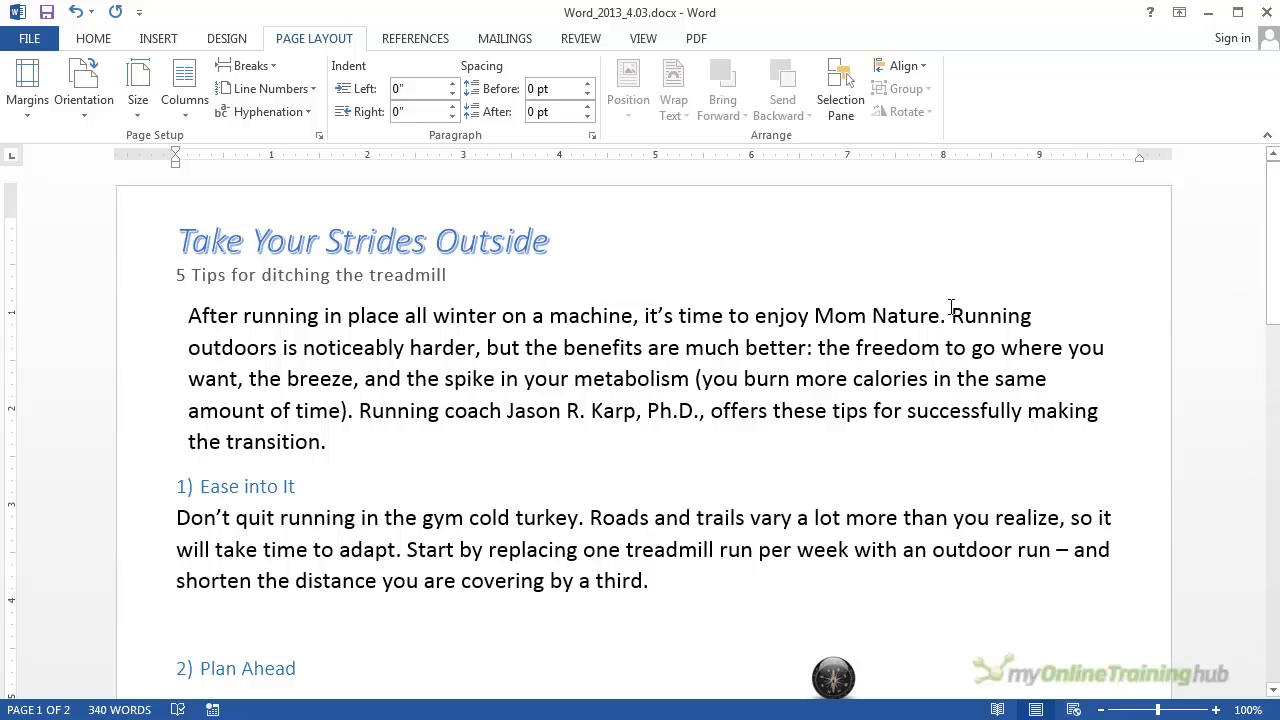
Step: Reapply the custom margins to the whole document, accepting the automatic printable-area fix of 0.38" bottom and 0.58" right
left_click(87, 118)
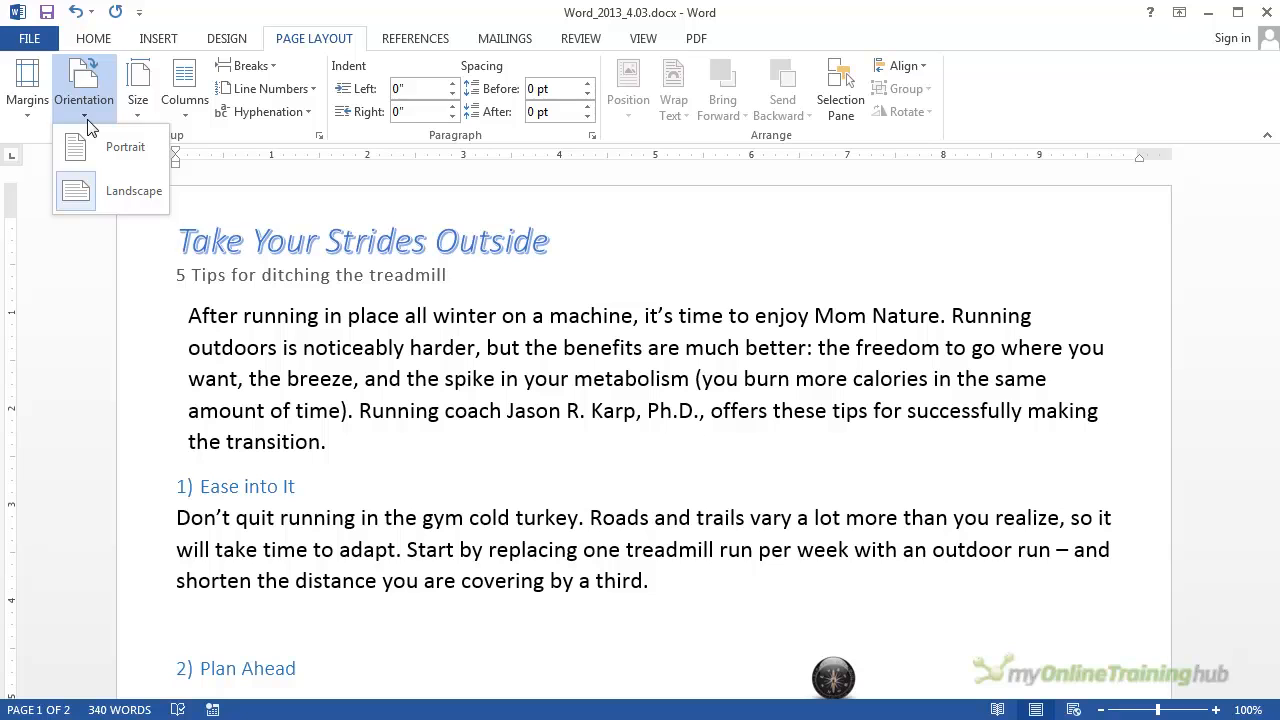
left_click(87, 118)
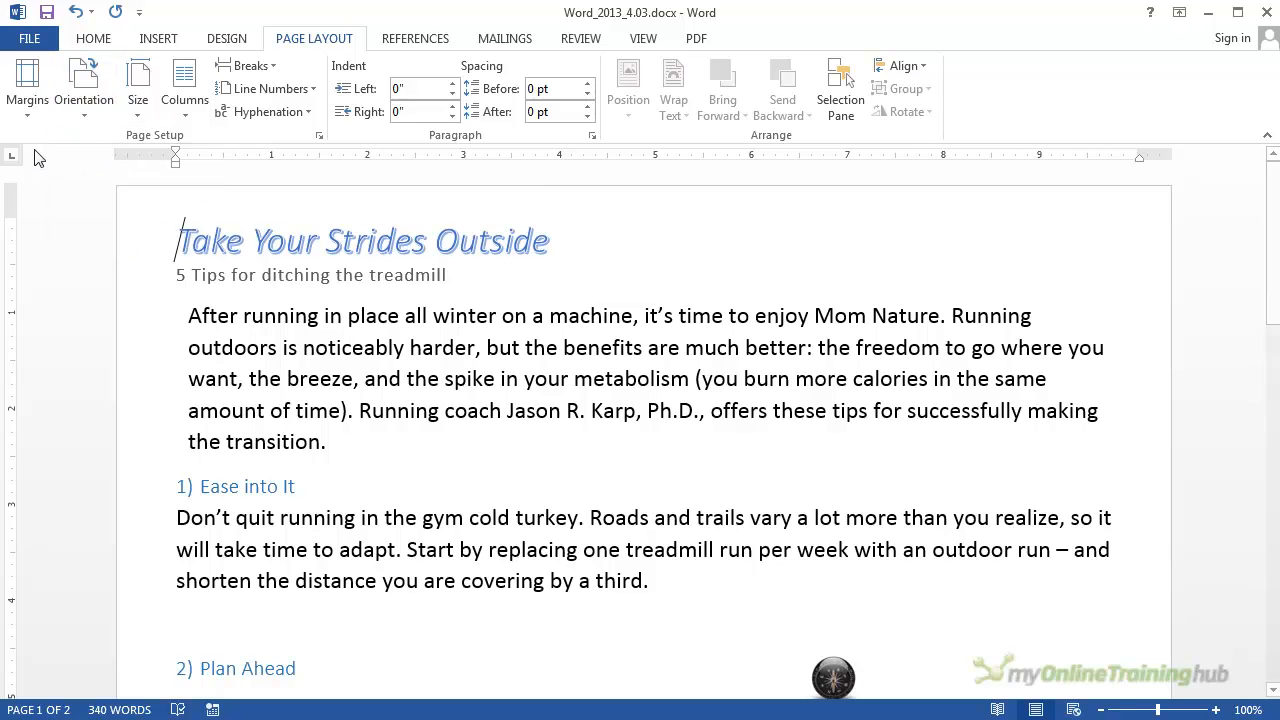
left_click(27, 112)
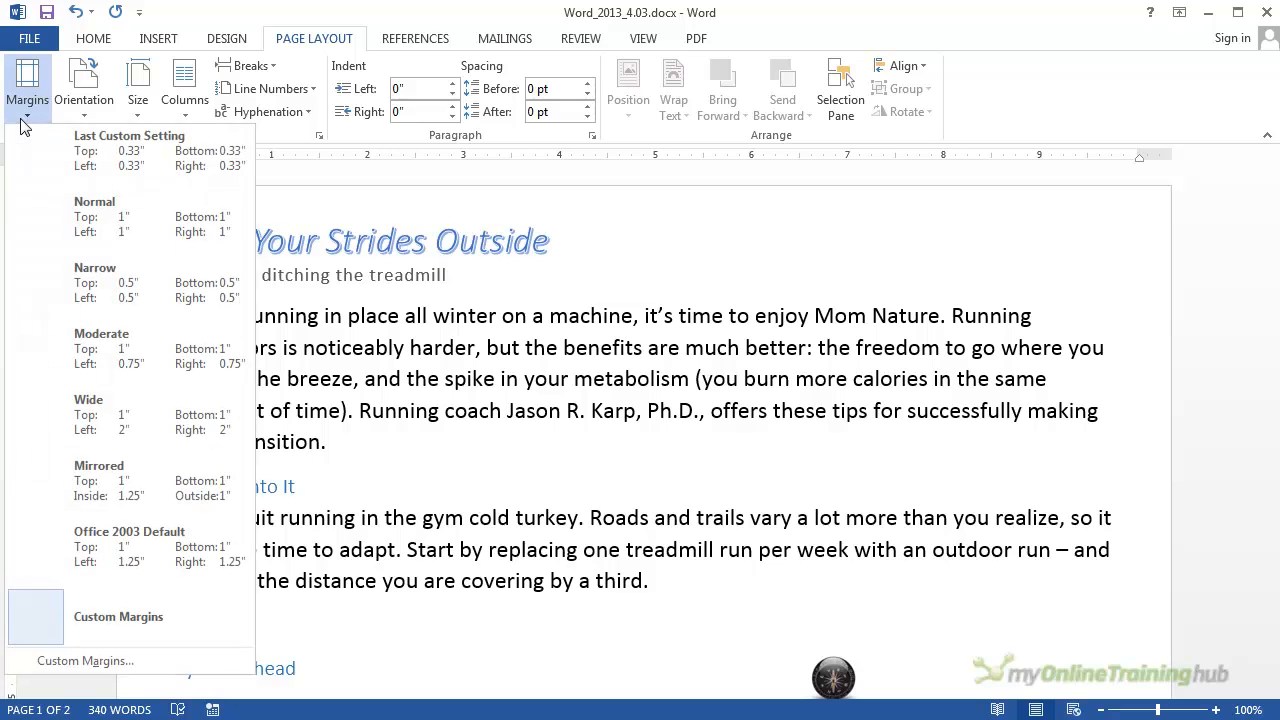
left_click(108, 656)
left_click_drag(641, 88, 966, 101)
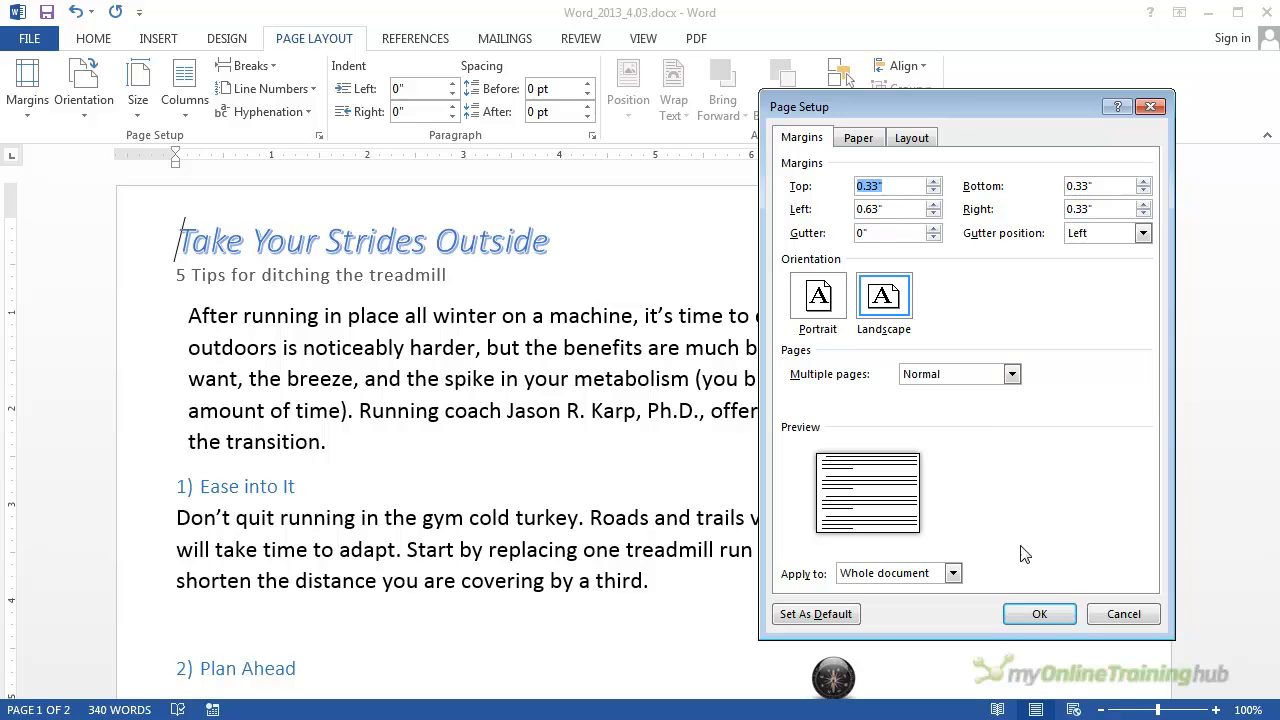
left_click(1057, 616)
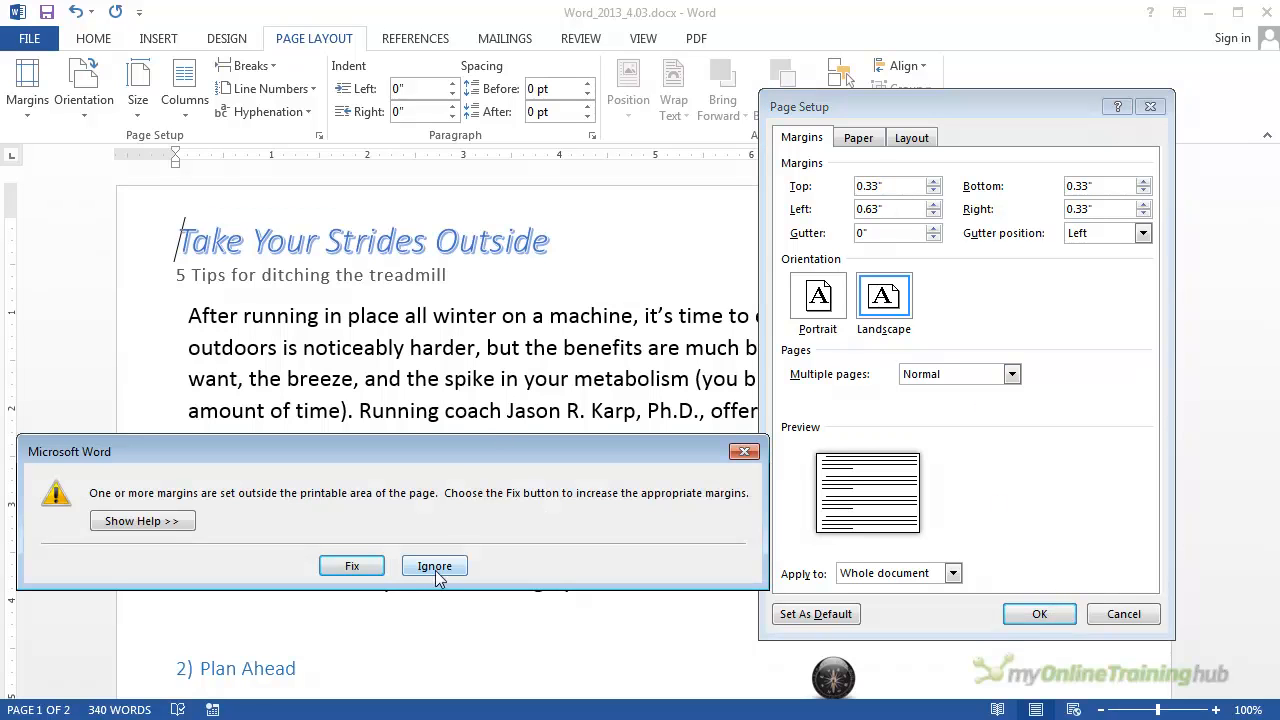
left_click_drag(587, 453, 622, 358)
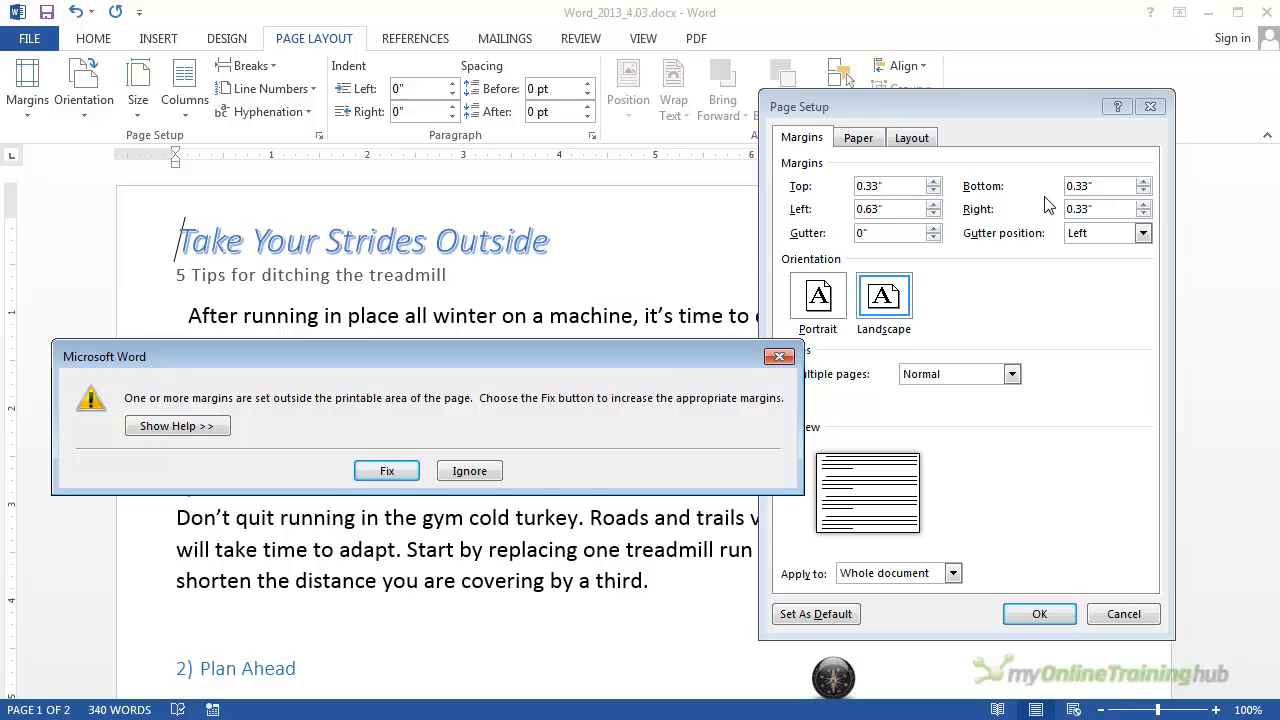
left_click(387, 471)
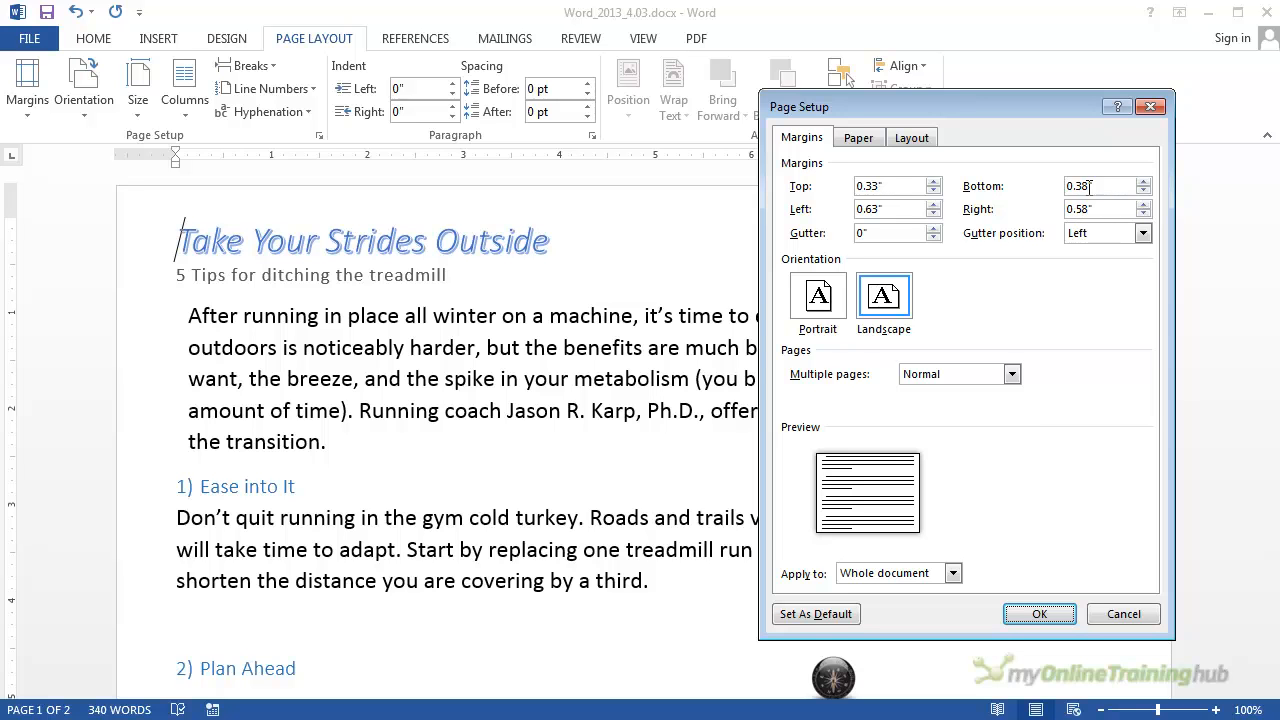
left_click(1060, 616)
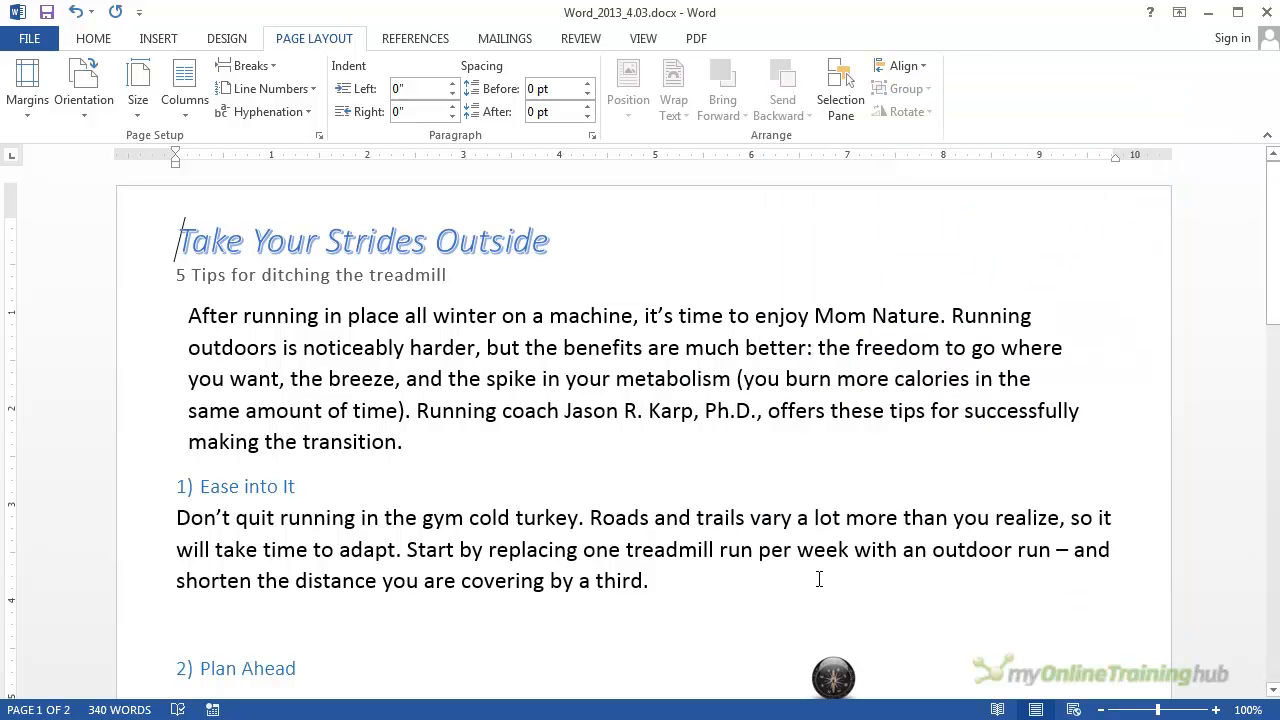
Step: Set the document back to portrait orientation and check how the text flows over the pages
left_click(87, 116)
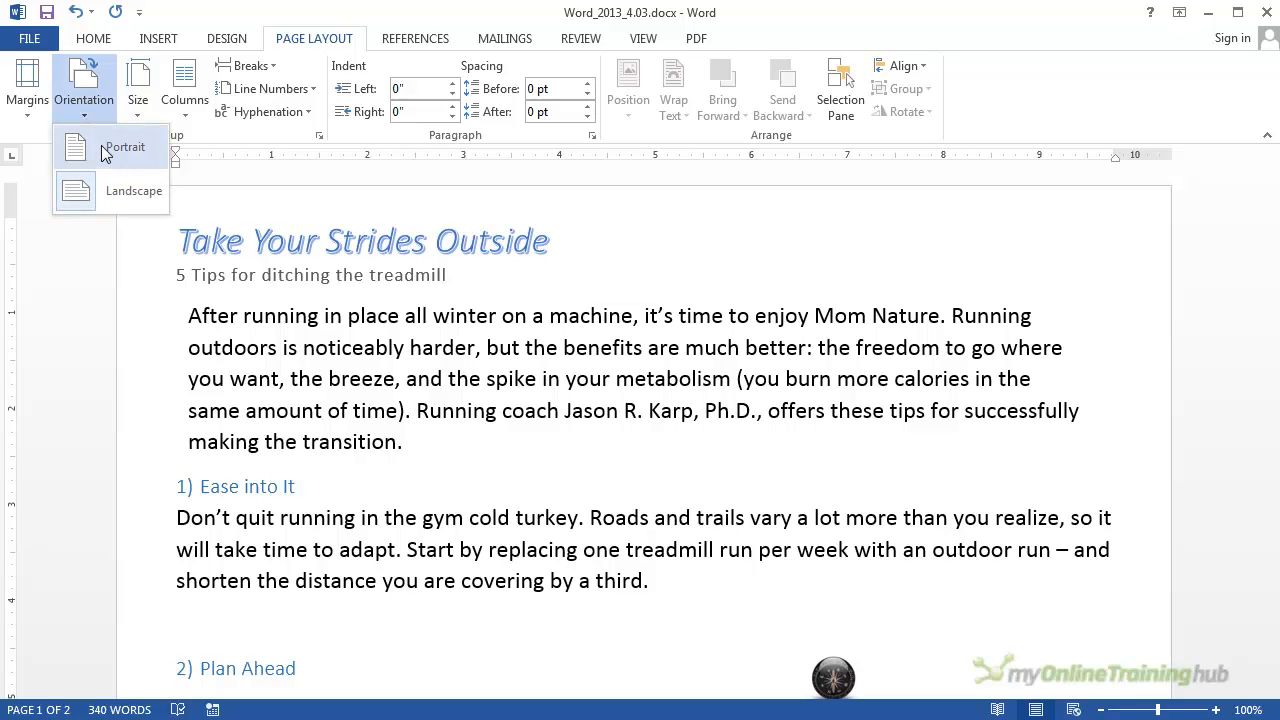
left_click(106, 150)
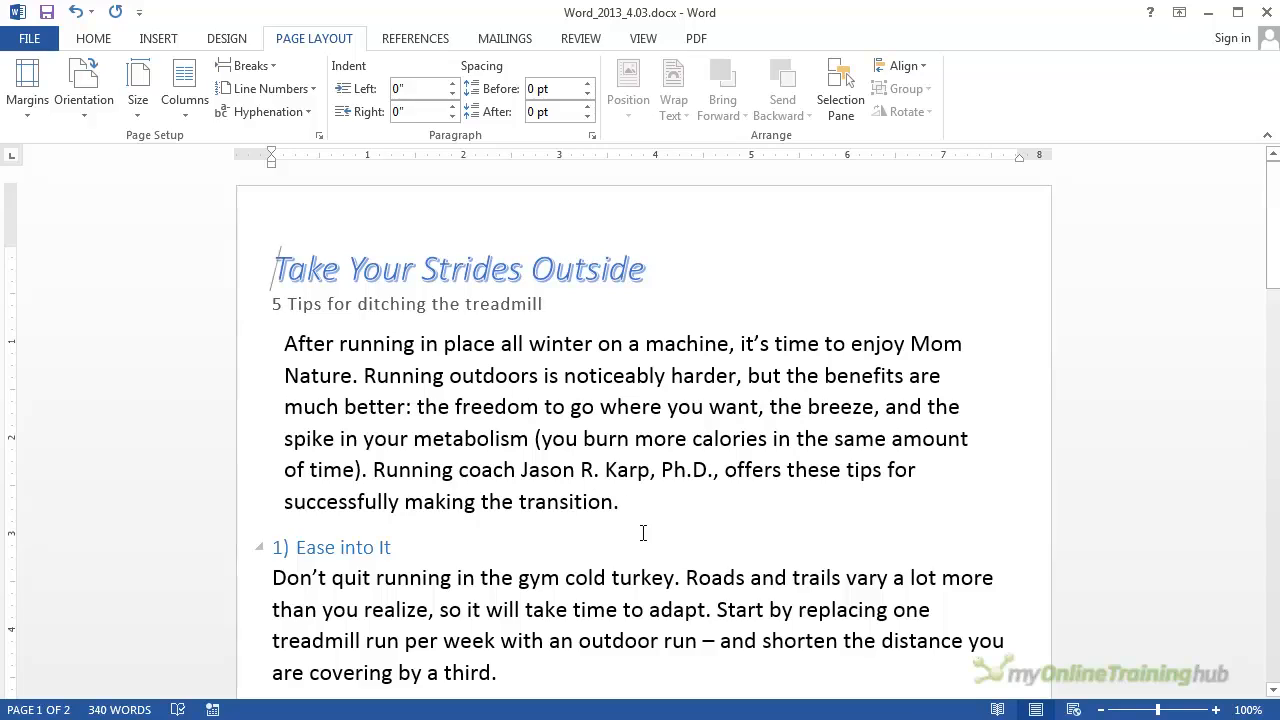
scroll(640, 530, "down", 5)
scroll(628, 522, "down", 12)
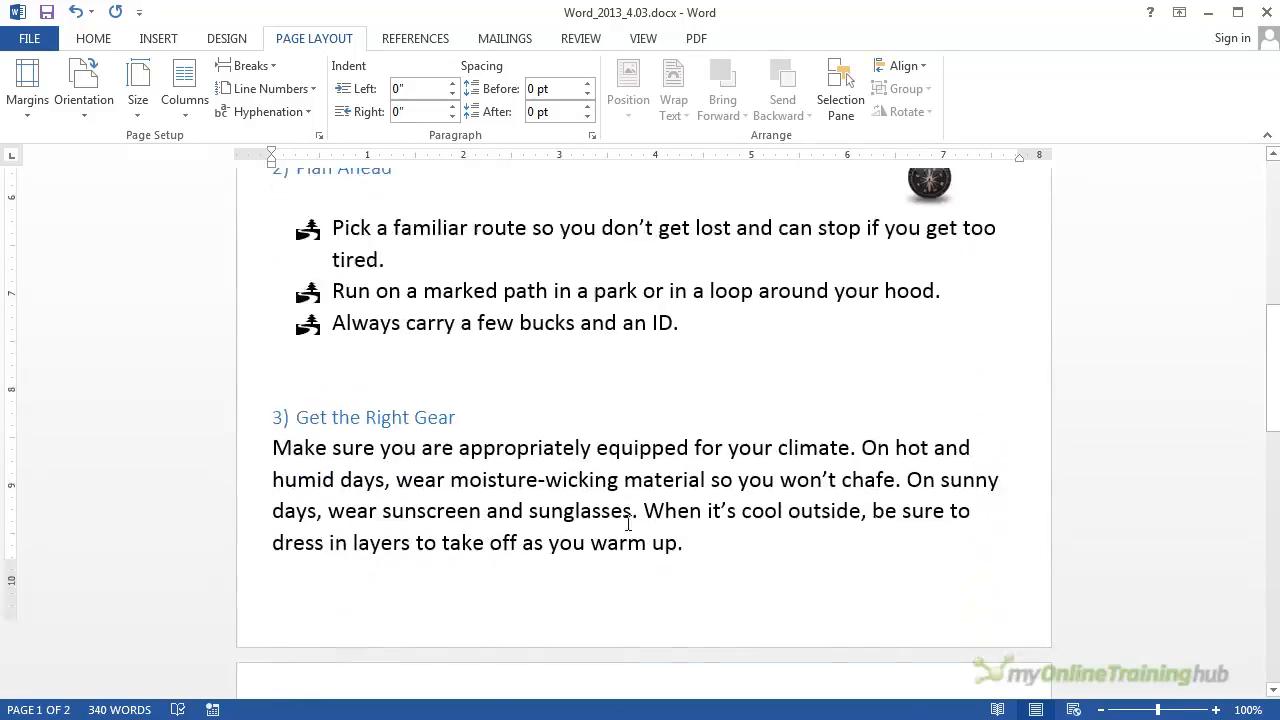
scroll(625, 520, "up", 15)
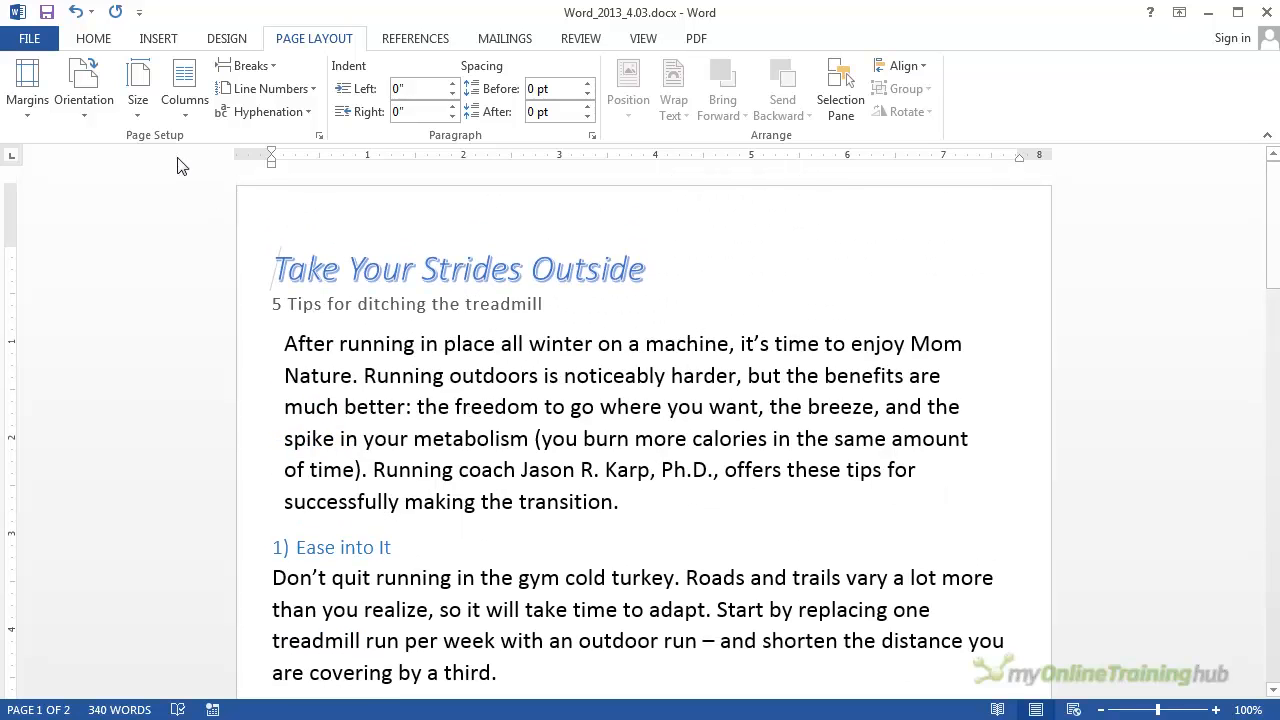
Step: Set the paper size to A4 and confirm the custom margins for the whole document
left_click(147, 107)
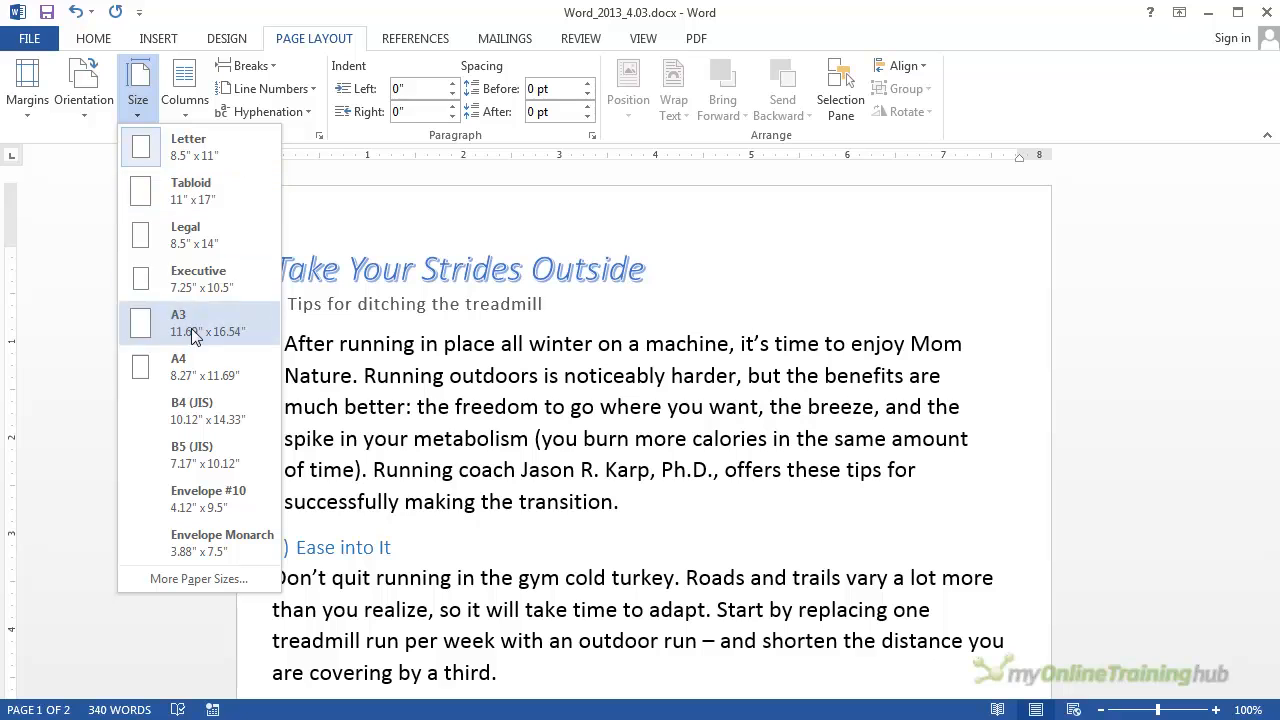
left_click(203, 383)
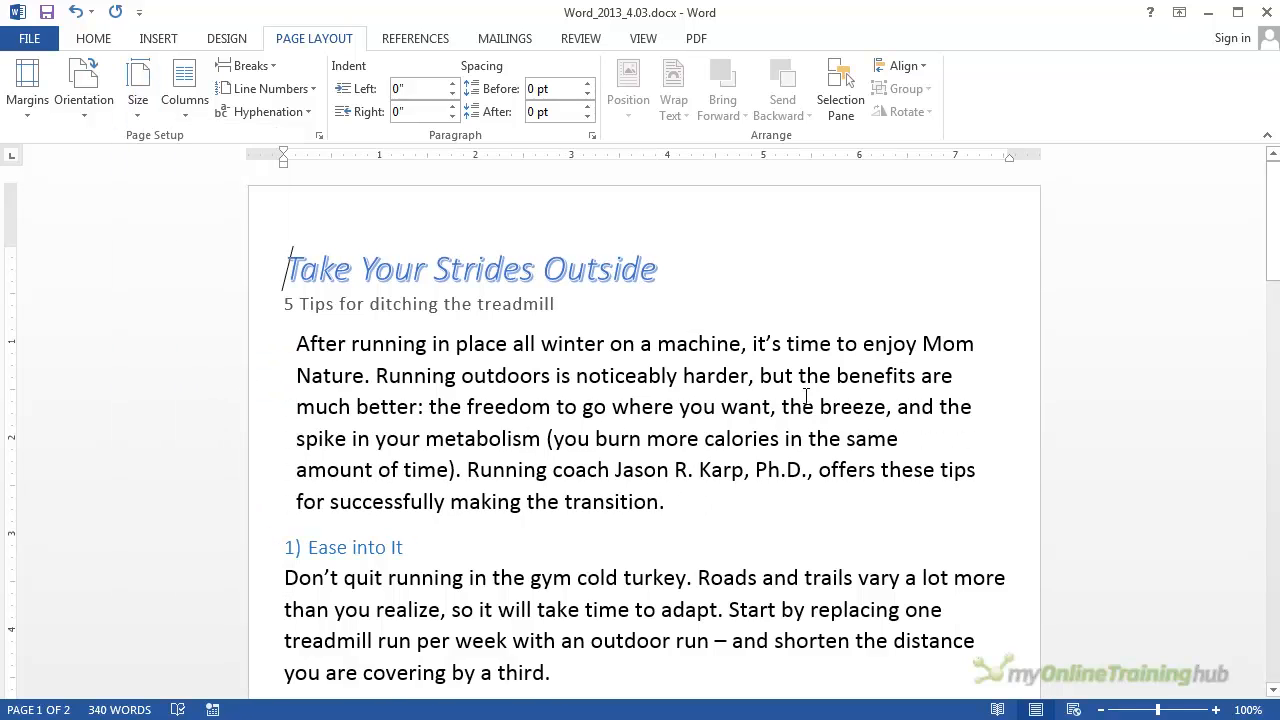
left_click(33, 114)
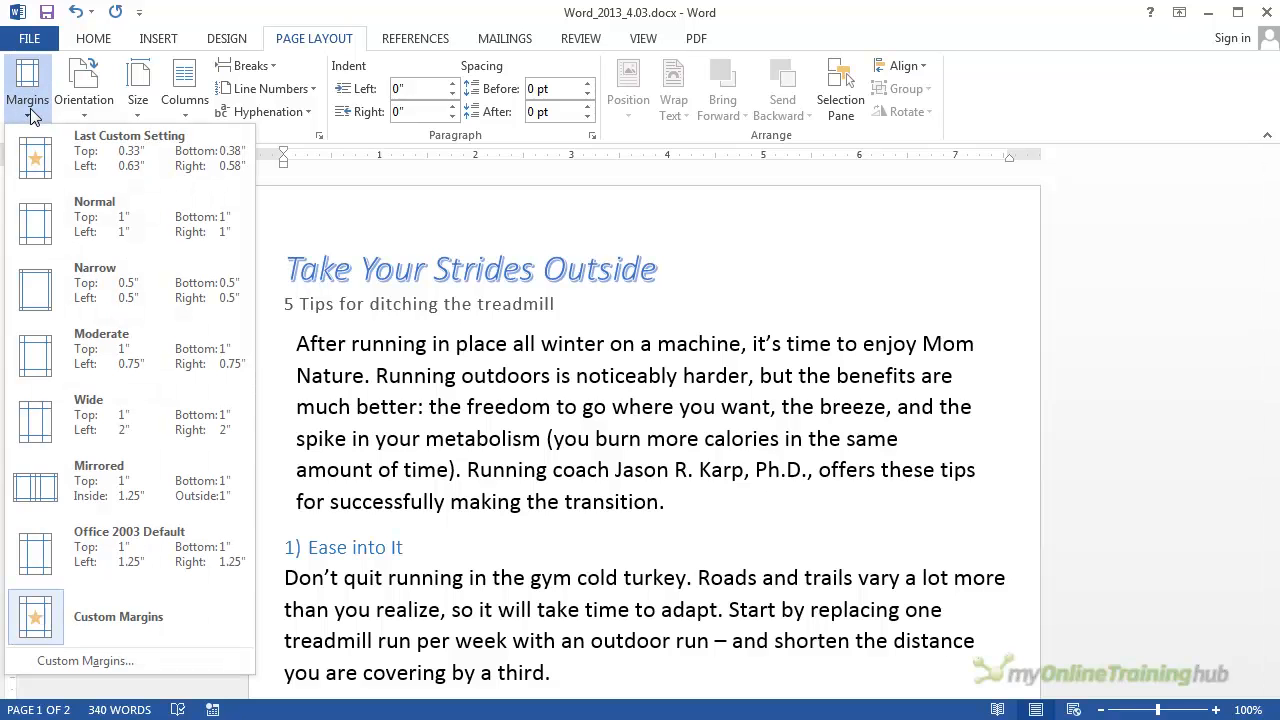
left_click(55, 660)
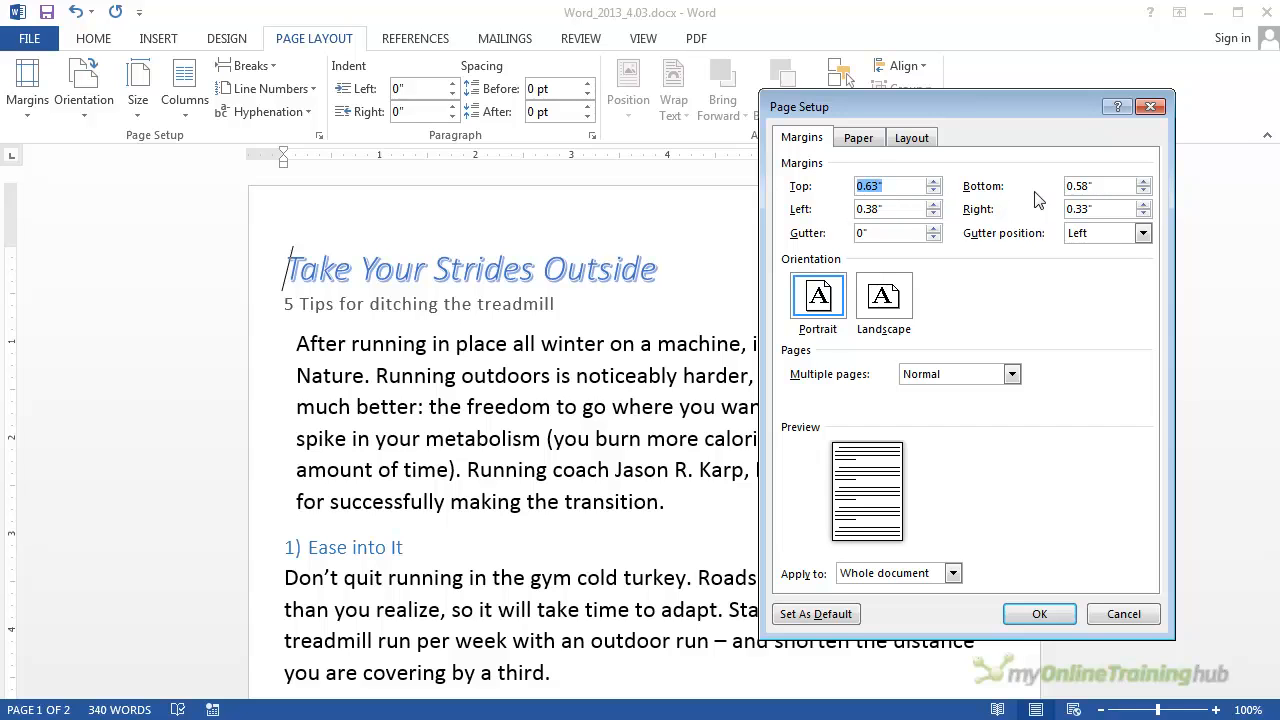
left_click(1068, 617)
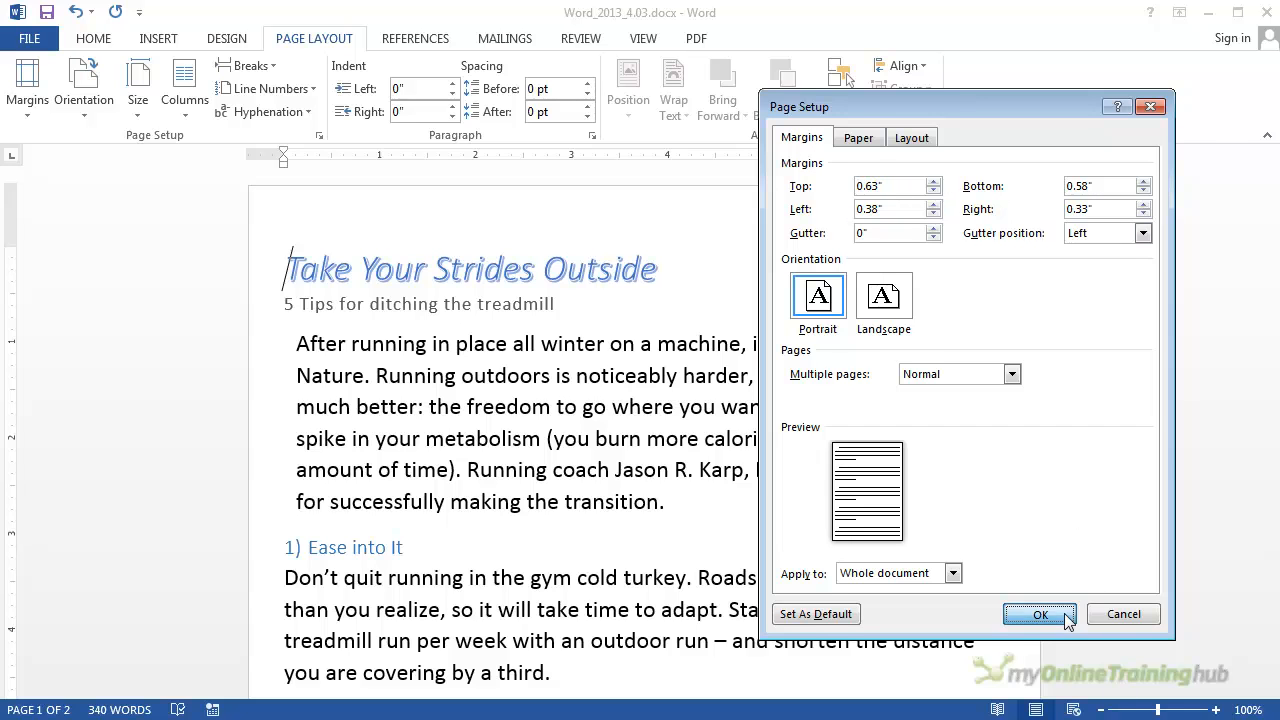
Step: Move the compass picture directly beside the "2) Plan Ahead" heading and return to the start of the document
scroll(563, 410, "down", 1)
scroll(563, 410, "down", 7)
scroll(563, 409, "down", 3)
scroll(714, 357, "up", 4)
left_click_drag(945, 283, 449, 293)
left_click(640, 300)
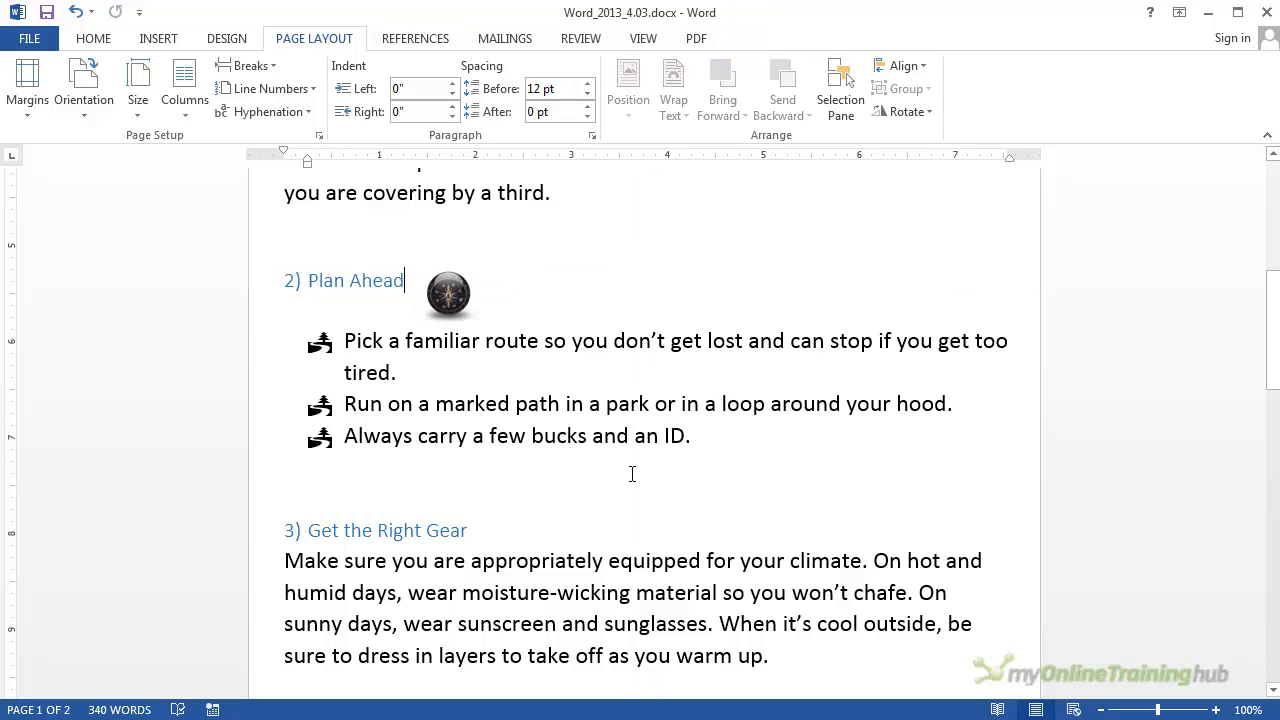
scroll(632, 474, "down", 8)
scroll(617, 473, "up", 10)
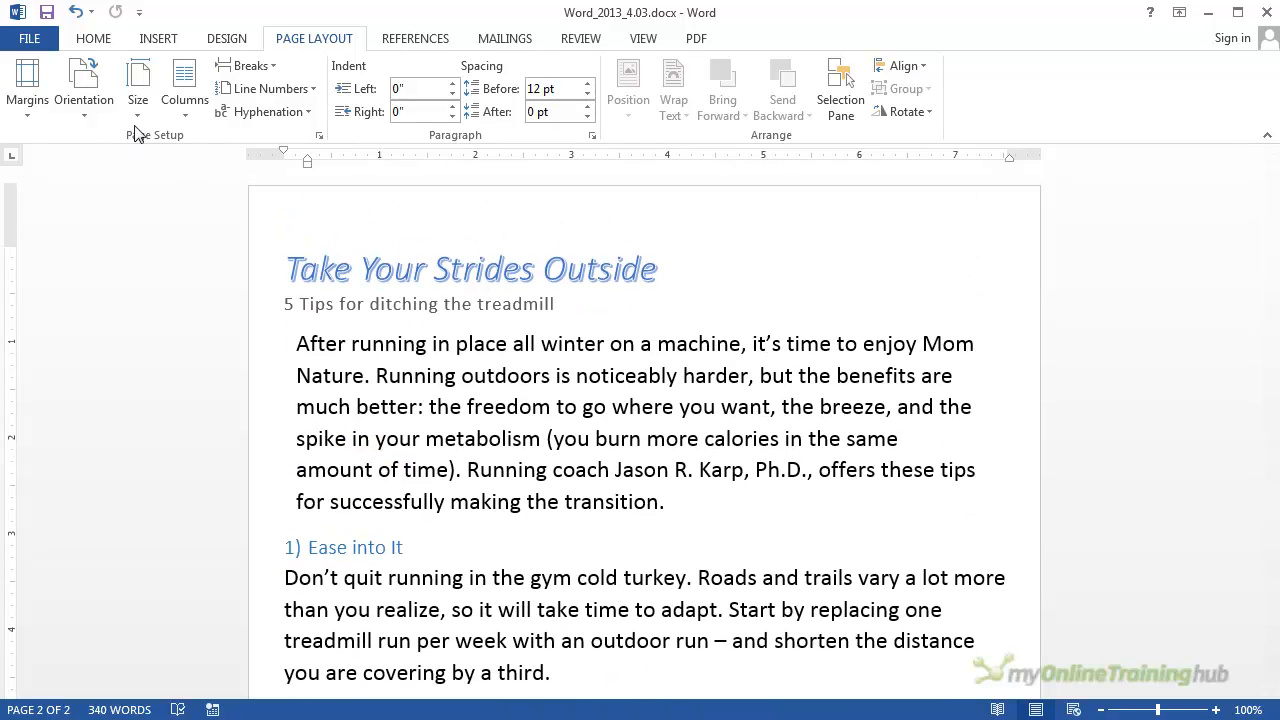
left_click(139, 111)
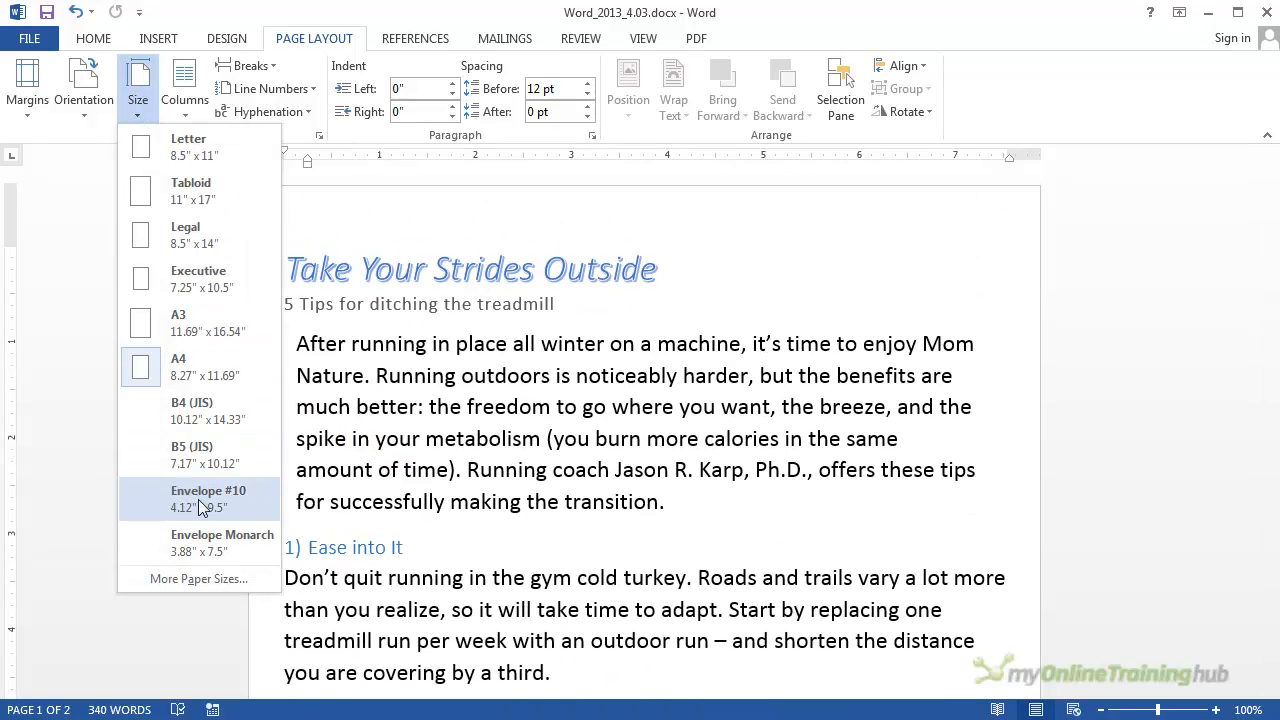
left_click(187, 575)
left_click_drag(897, 109, 803, 87)
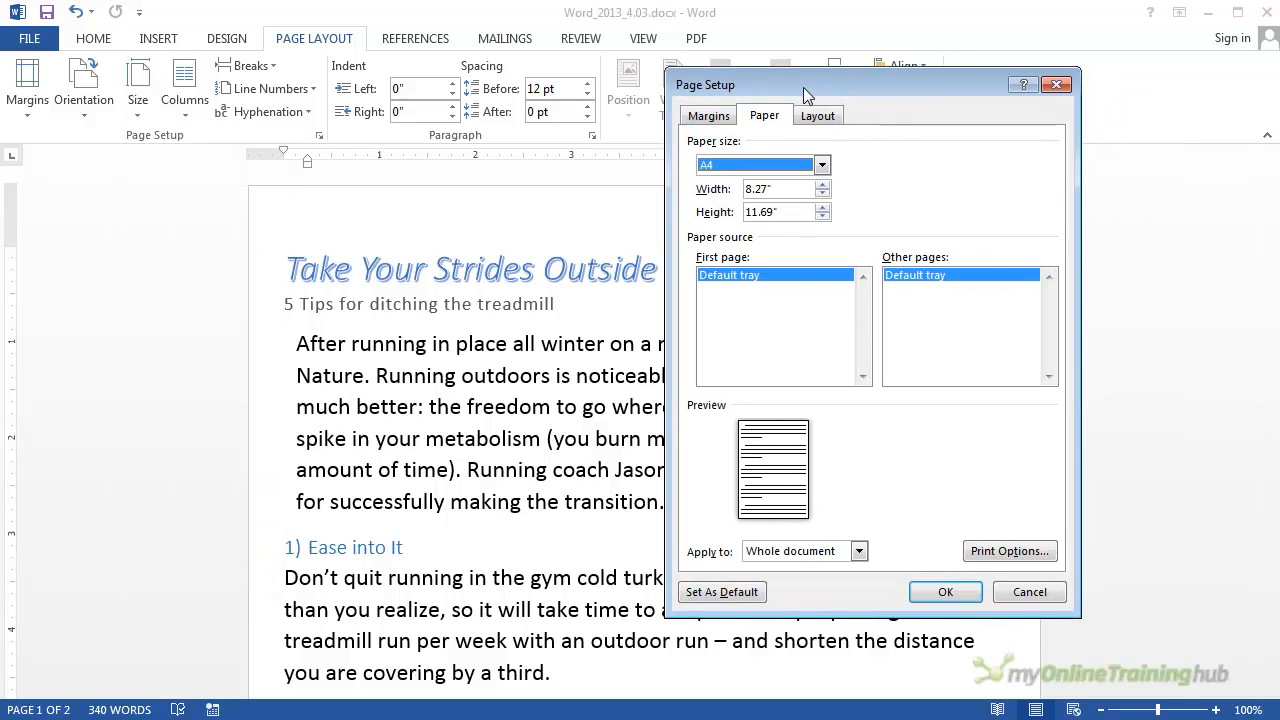
left_click(1056, 84)
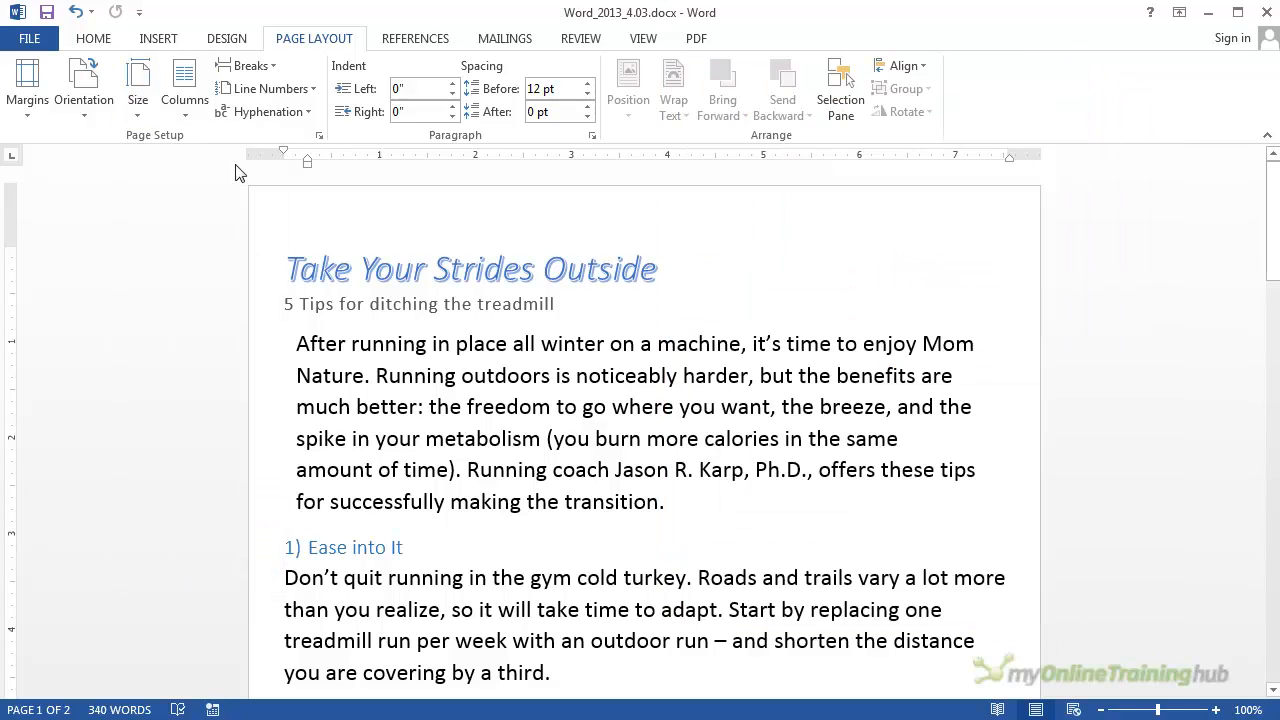
Step: Examine the custom paper size settings and the document ranges they can apply to, without applying any change
left_click(140, 110)
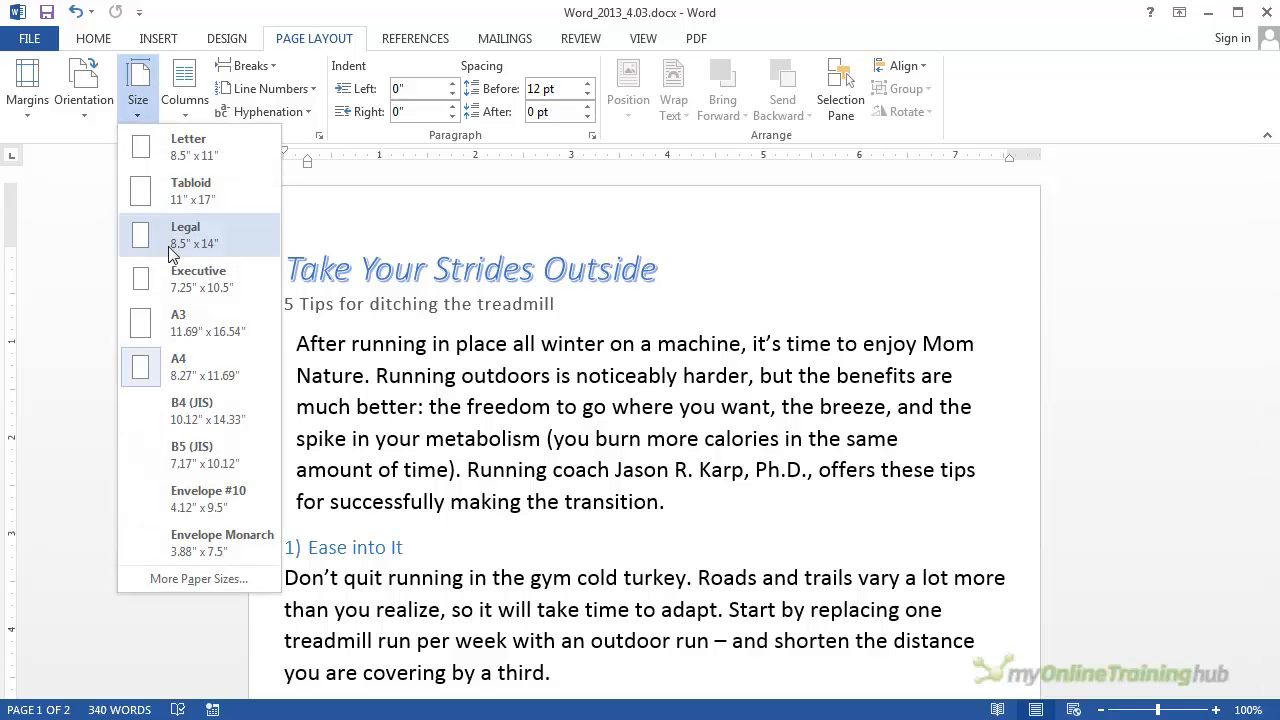
left_click(207, 585)
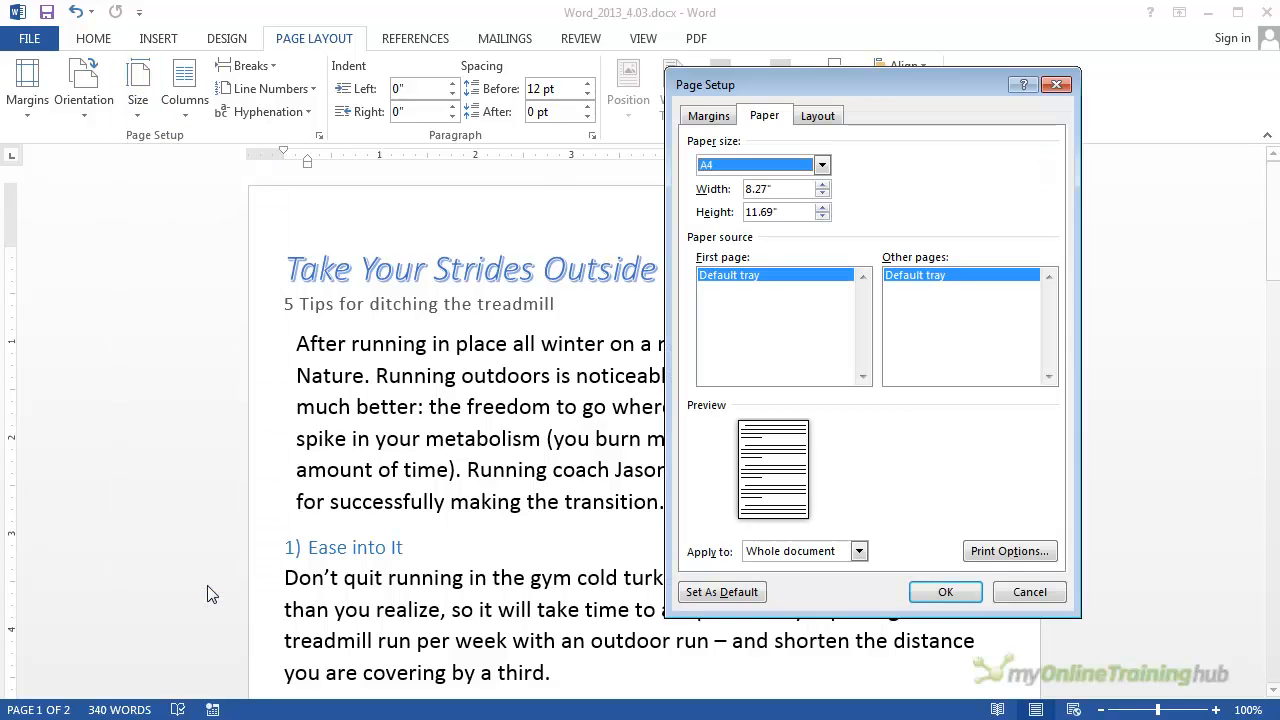
left_click(822, 164)
left_click_drag(822, 203, 828, 232)
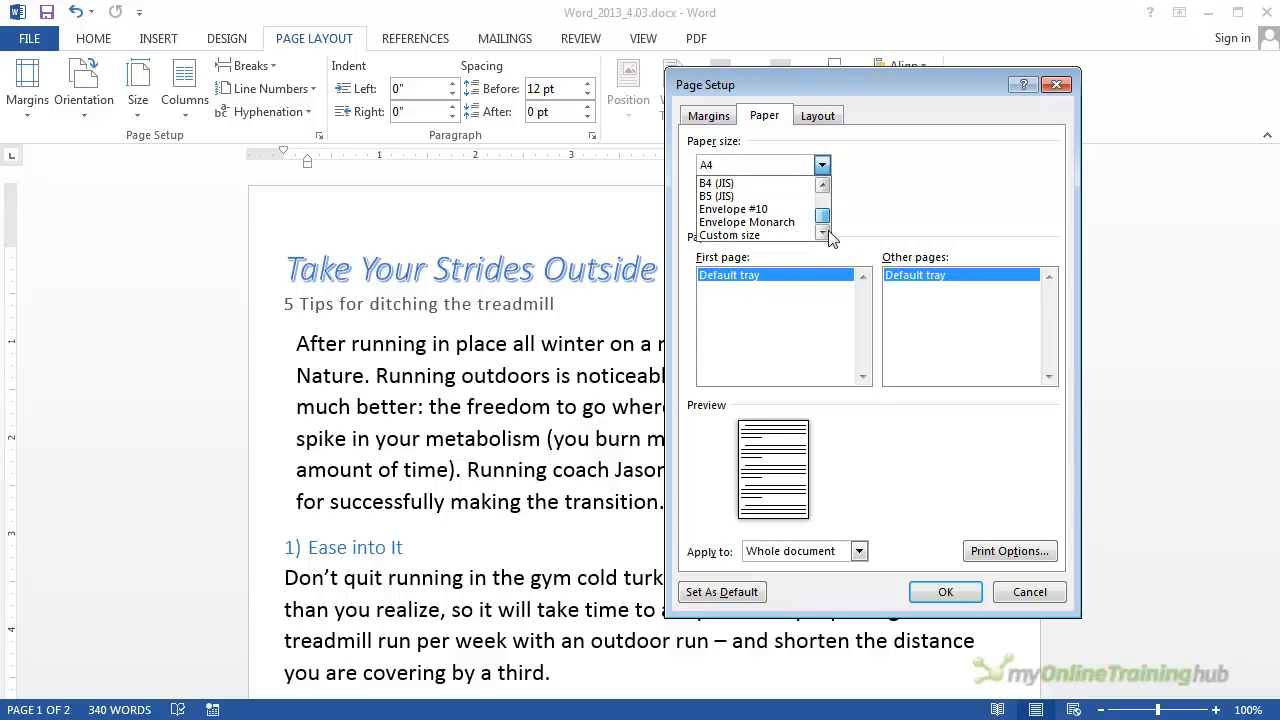
left_click(777, 236)
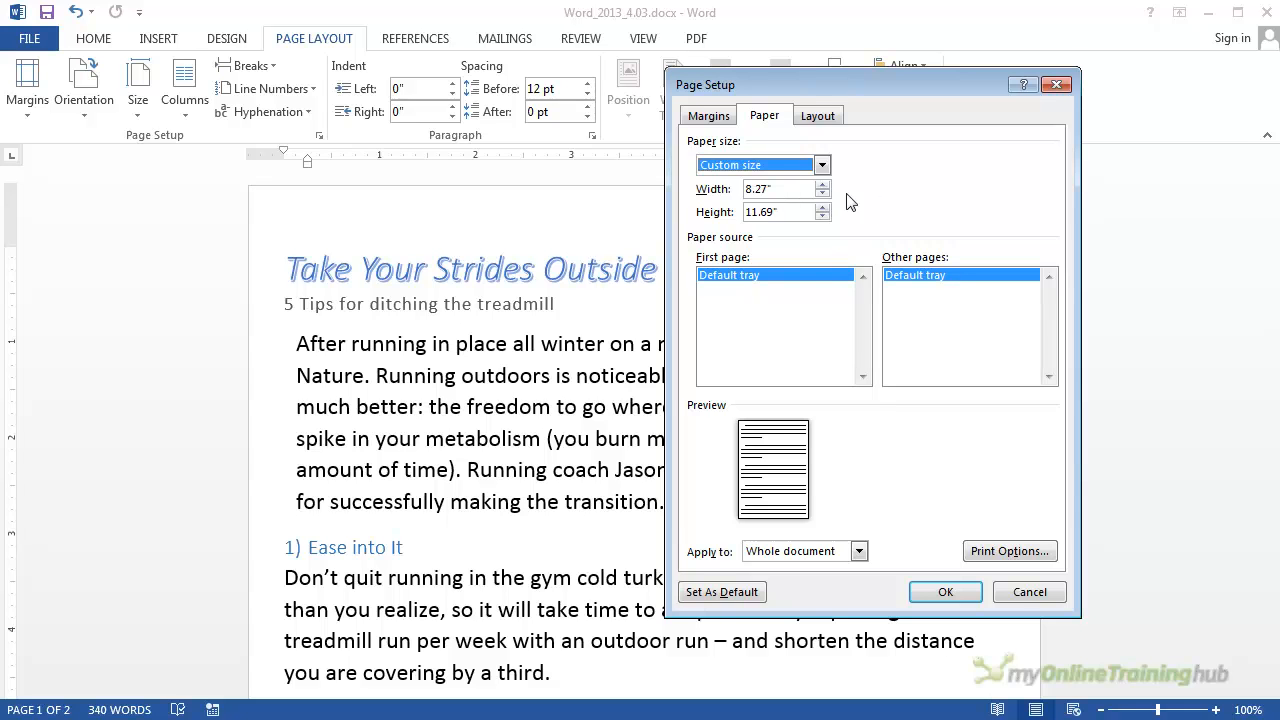
left_click(859, 551)
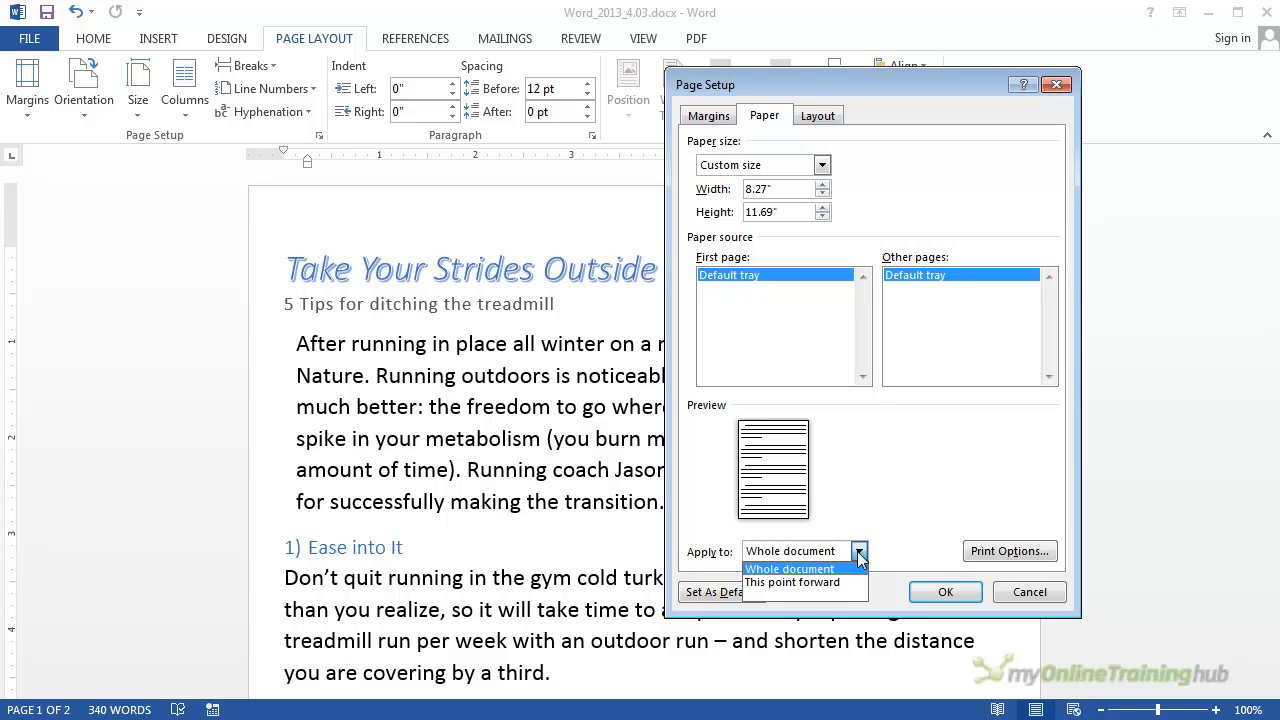
left_click(864, 491)
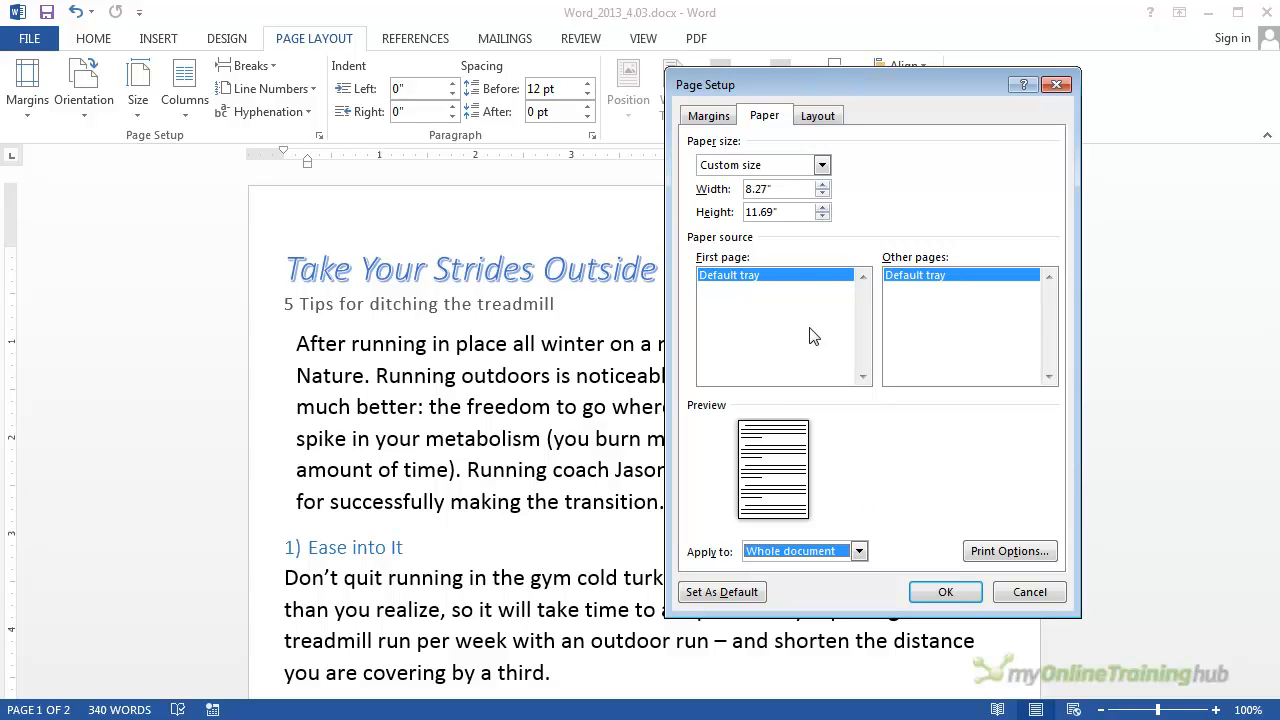
left_click(1030, 593)
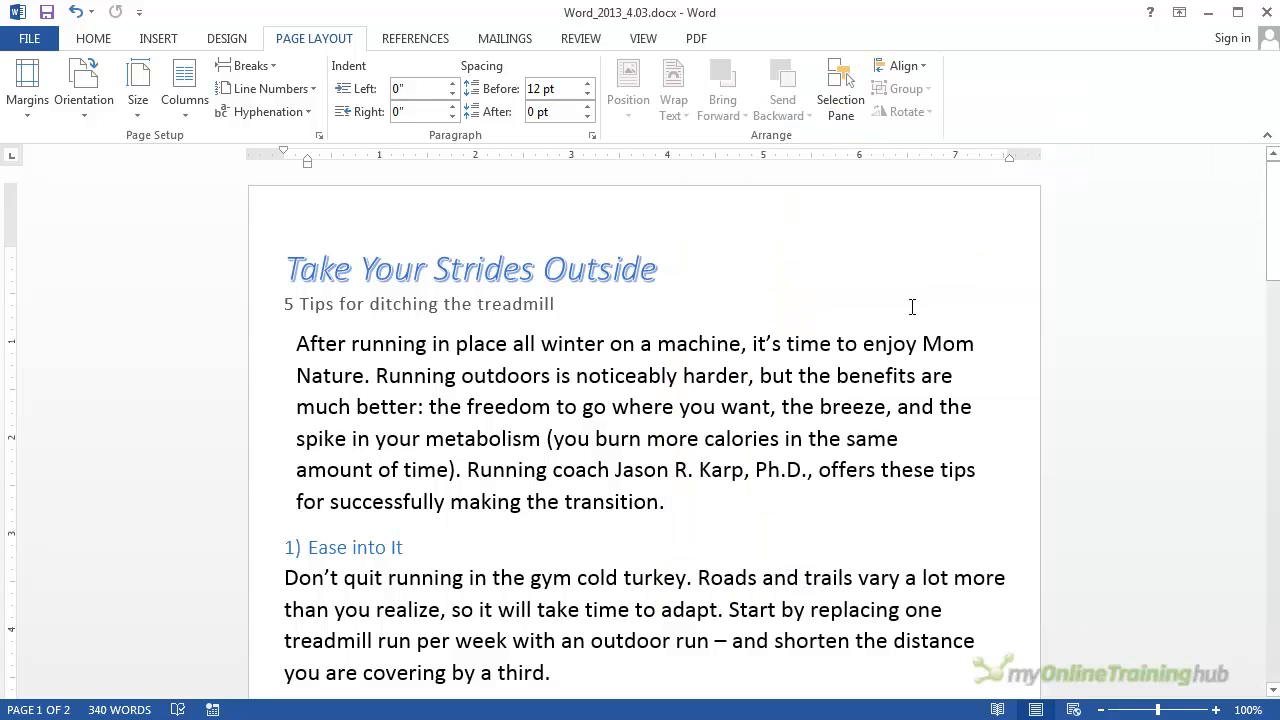
Step: Look over the available page break and section break types
left_click(274, 69)
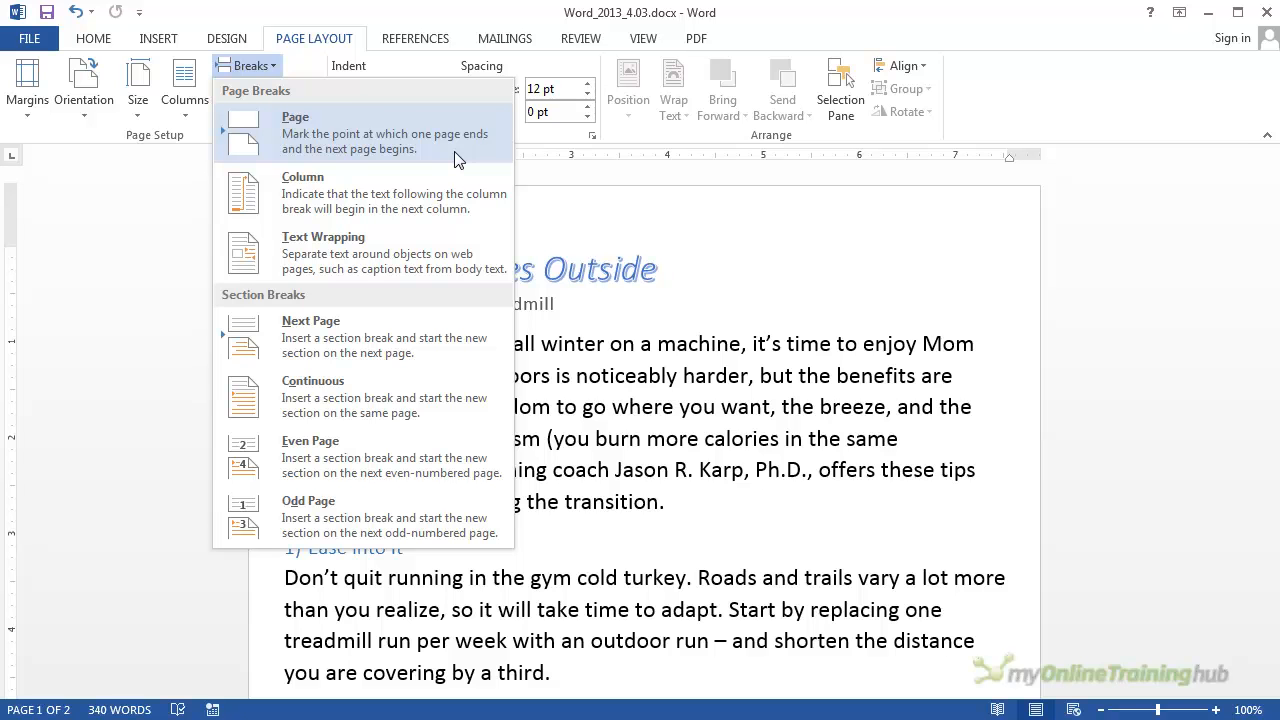
left_click(675, 282)
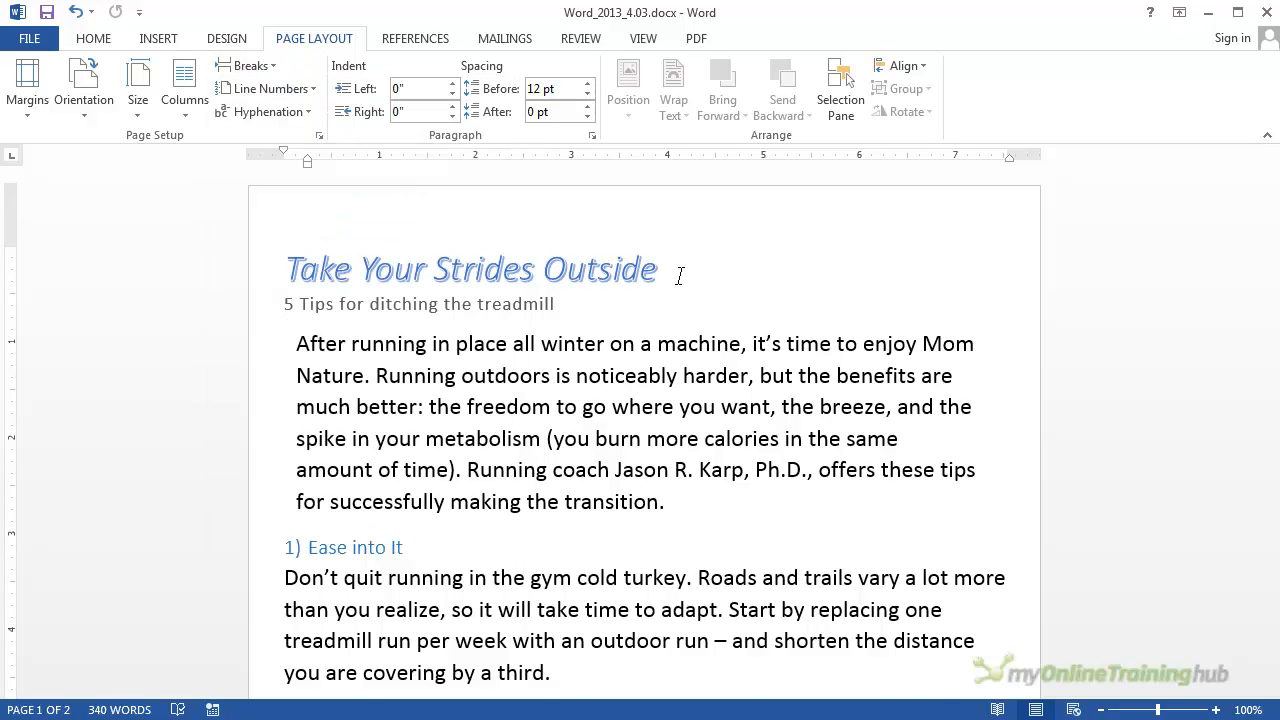
scroll(600, 310, "down", 3)
scroll(551, 289, "up", 2)
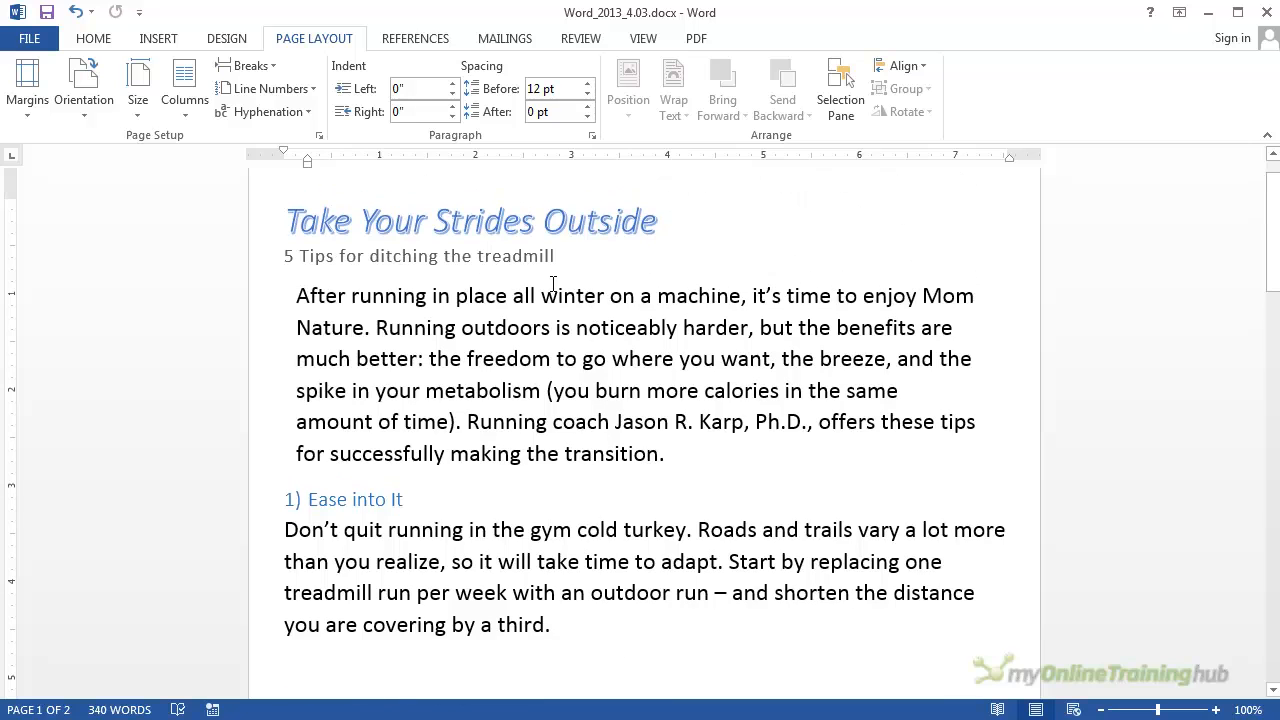
Step: Insert a blank line before and after the introductory paragraph that begins "After running in place"
left_click(299, 295)
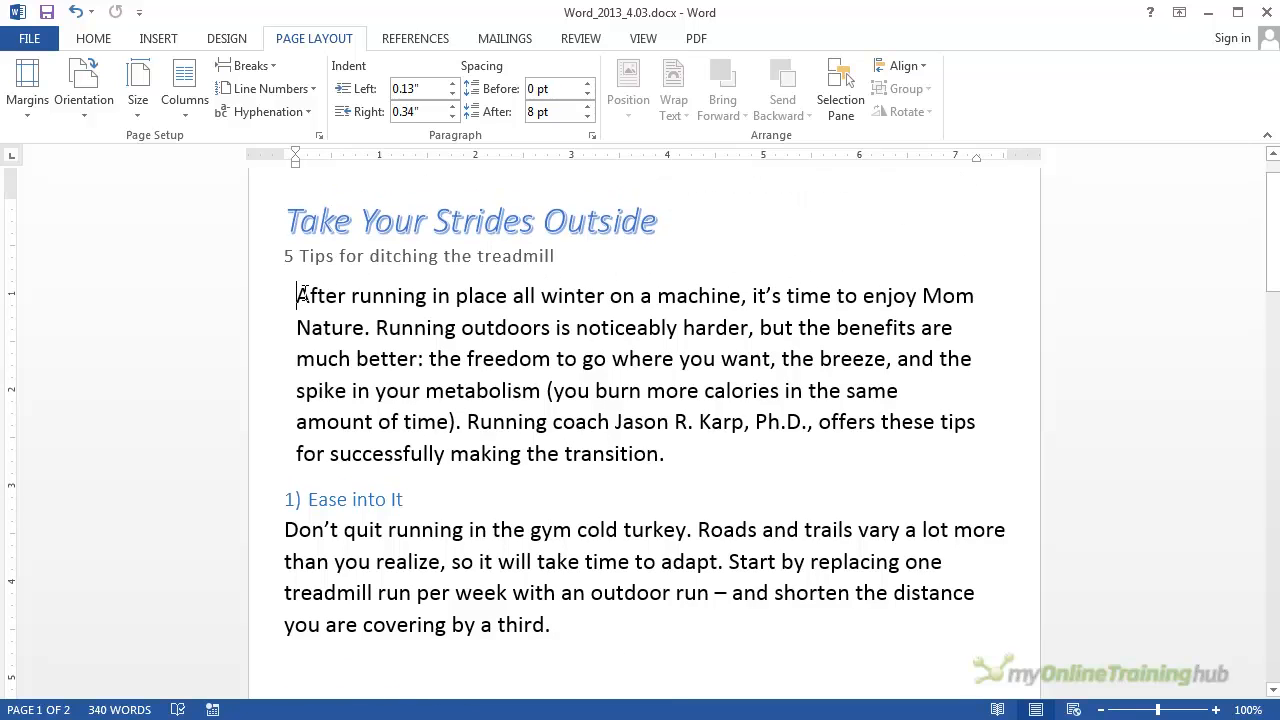
key("Return")
scroll(412, 320, "down", 3)
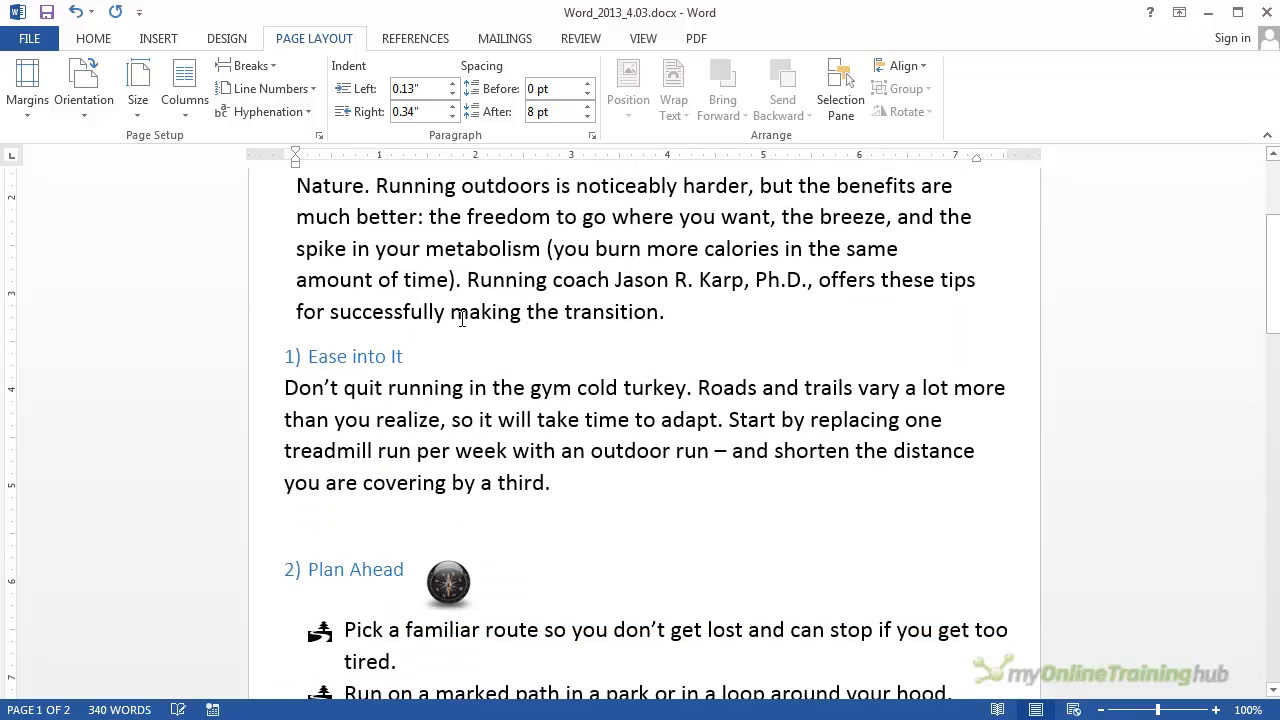
left_click(726, 306)
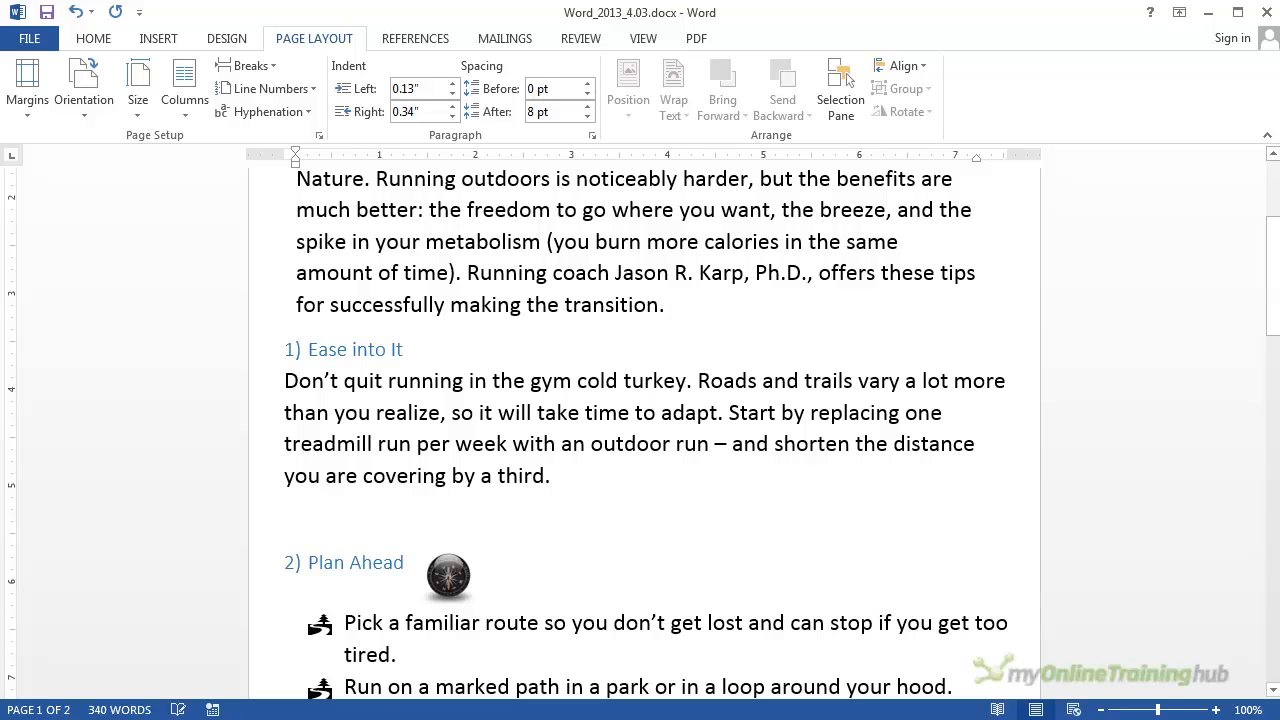
key("Return")
Step: Examine how the tips flow across the page boundary around the "3) Get the Right Gear" section
scroll(758, 338, "down", 2)
scroll(758, 338, "down", 3)
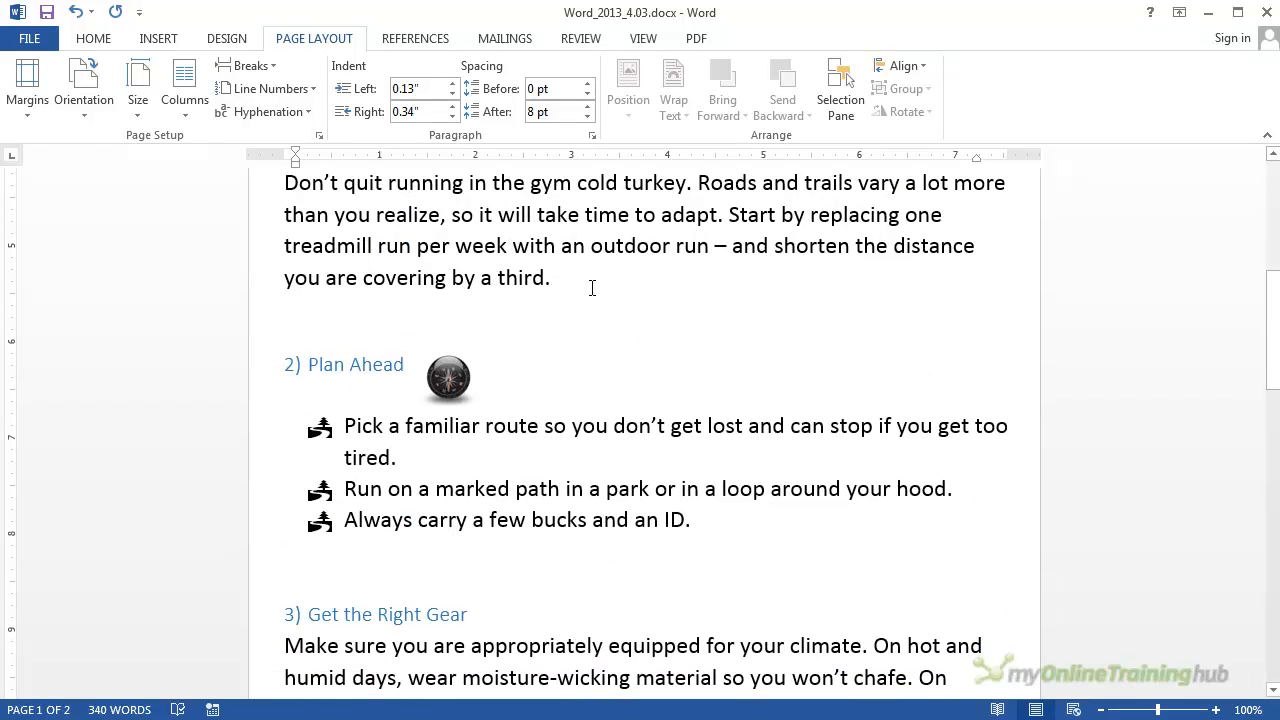
scroll(448, 420, "down", 2)
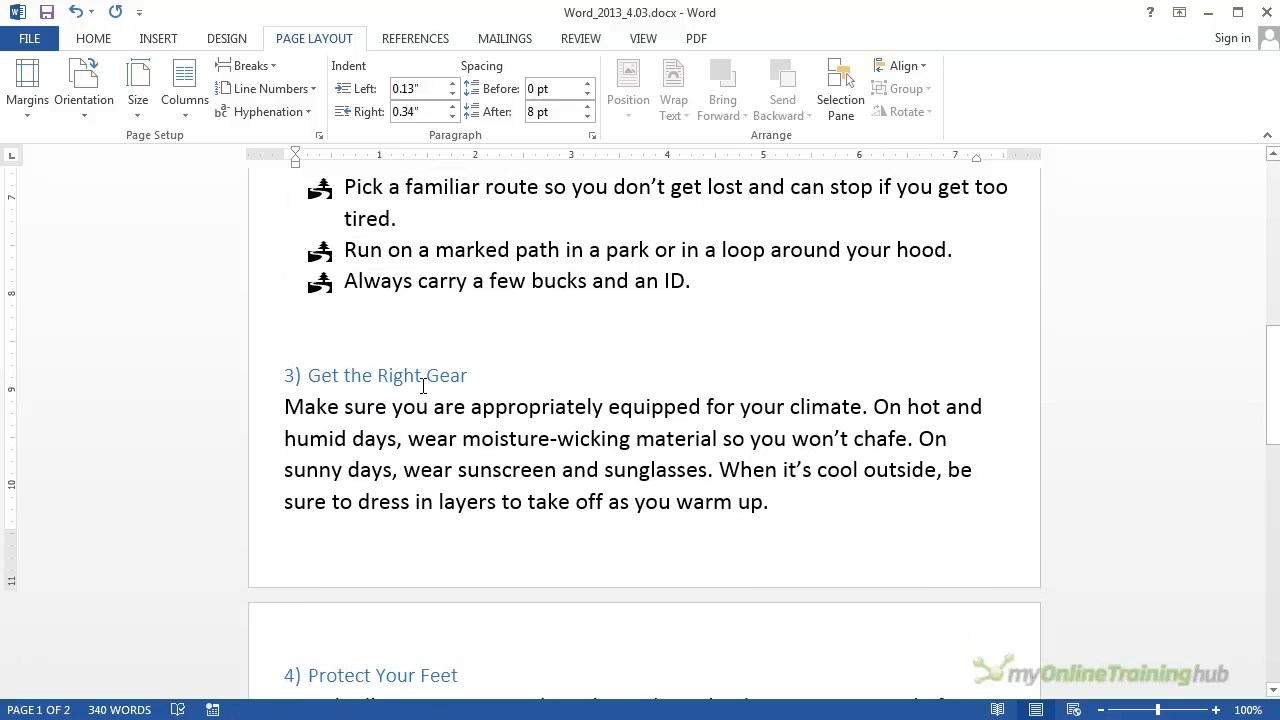
left_click(396, 325)
scroll(429, 543, "down", 2)
scroll(429, 543, "up", 5)
scroll(430, 533, "down", 3)
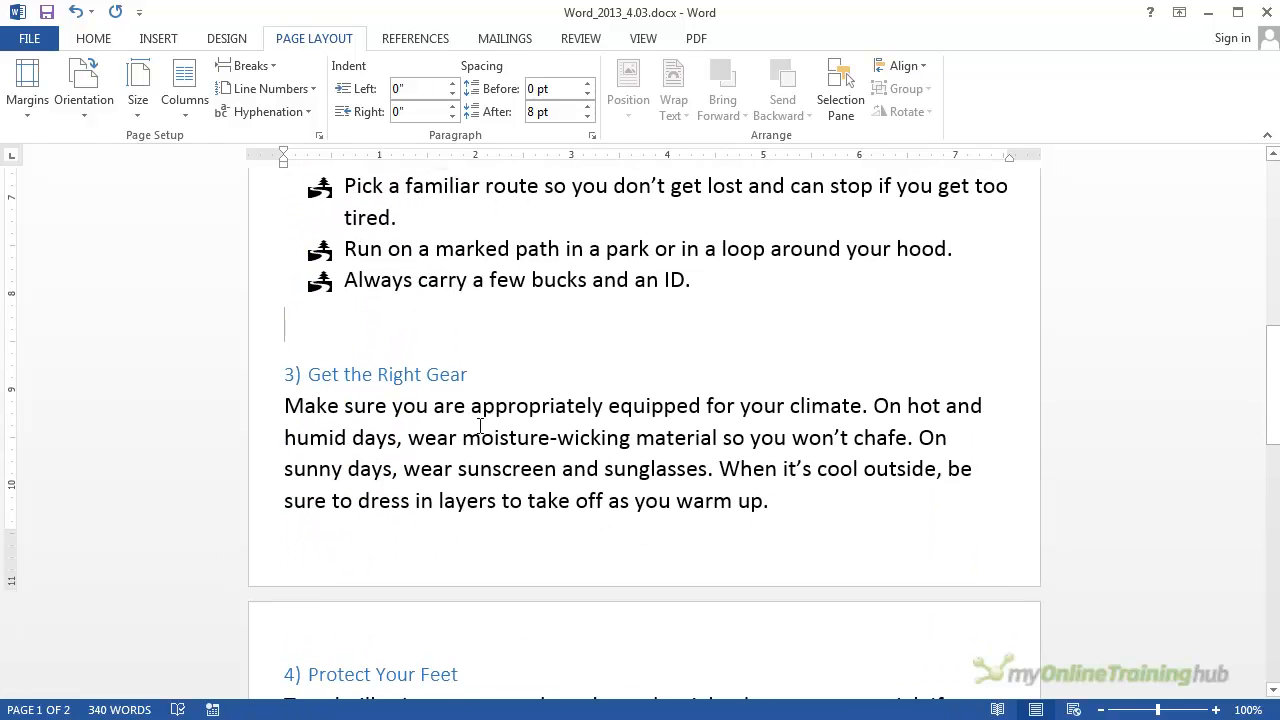
scroll(535, 436, "up", 7)
scroll(536, 436, "up", 3)
scroll(536, 436, "down", 5)
scroll(536, 438, "down", 2)
scroll(536, 438, "up", 3)
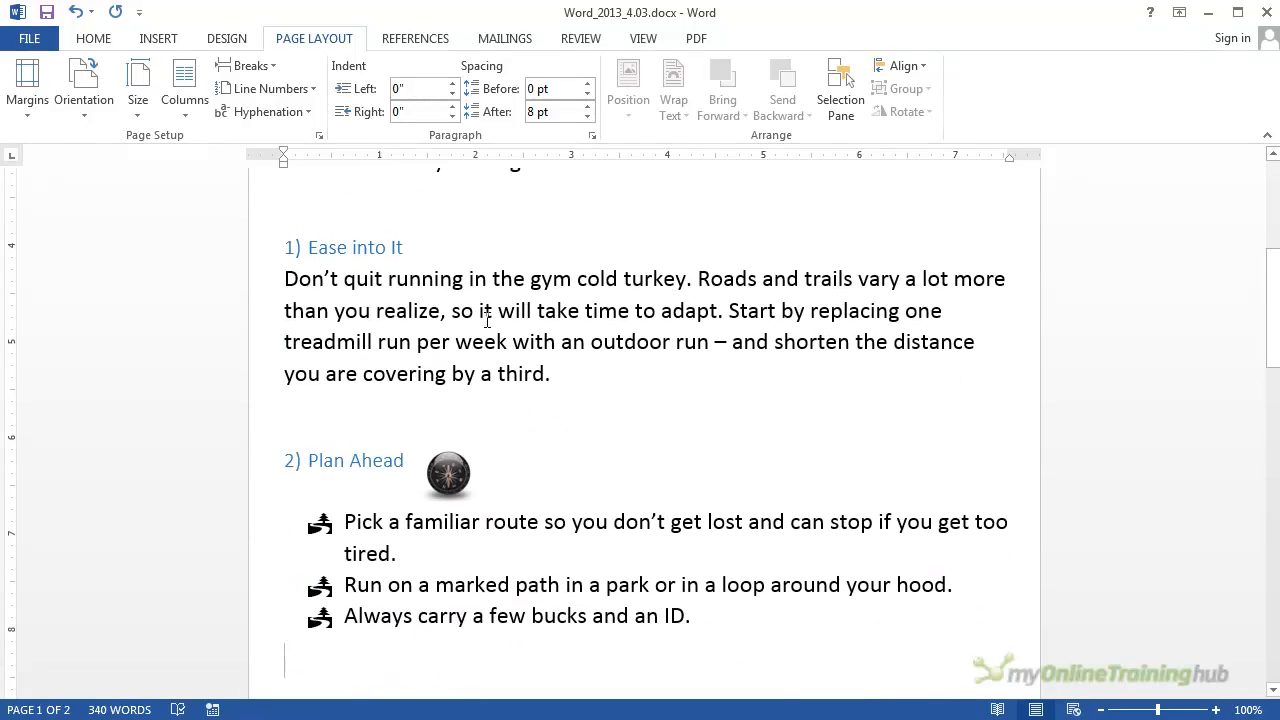
Step: Insert a blank line between the "1) Ease into It" heading and its paragraph
left_click(281, 276)
key("Return")
scroll(373, 357, "down", 2)
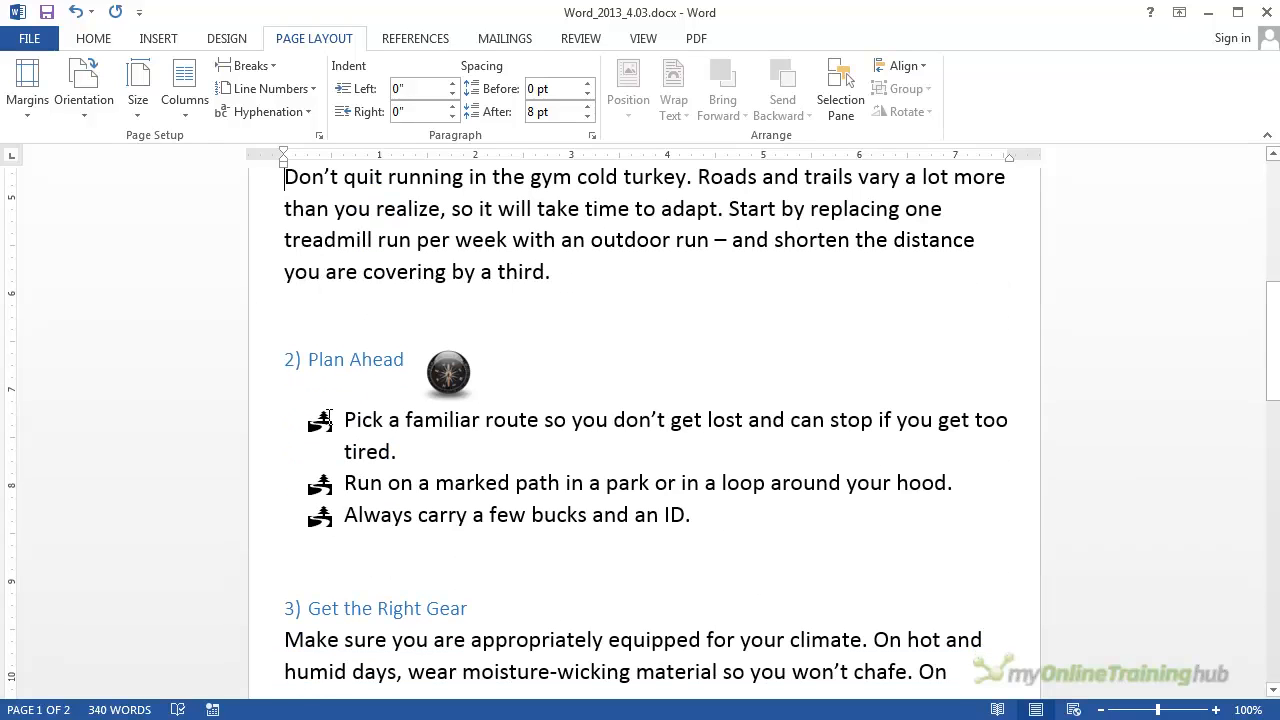
Step: Try adding an unbulleted blank line above the first bullet under "2) Plan Ahead", and delete it again
left_click(344, 419)
key("Return")
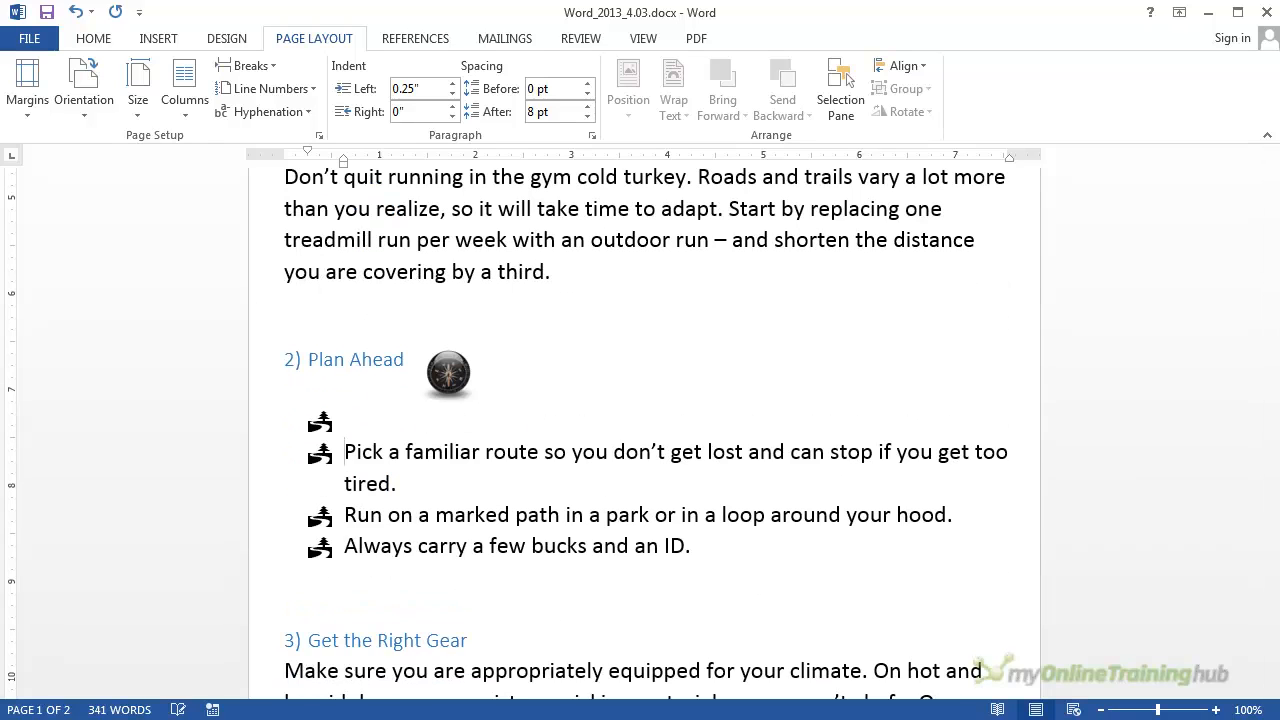
left_click(91, 38)
left_click(439, 77)
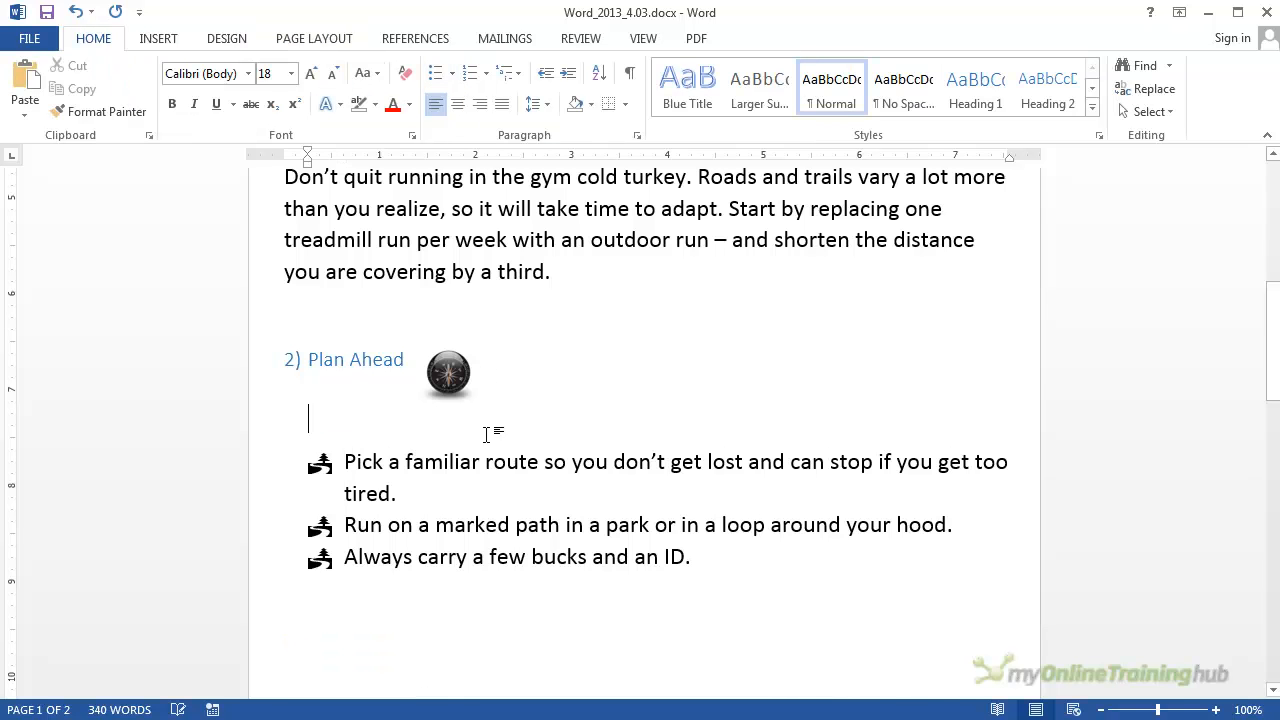
scroll(491, 426, "down", 3)
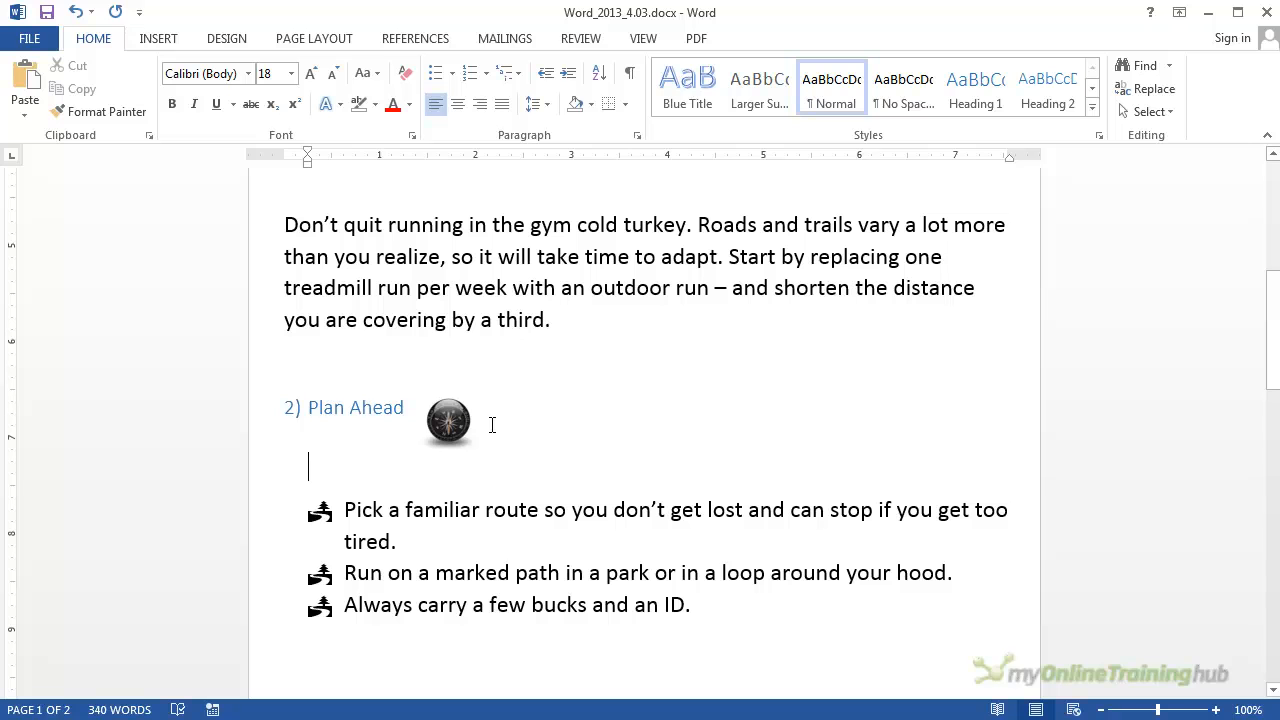
key("Delete")
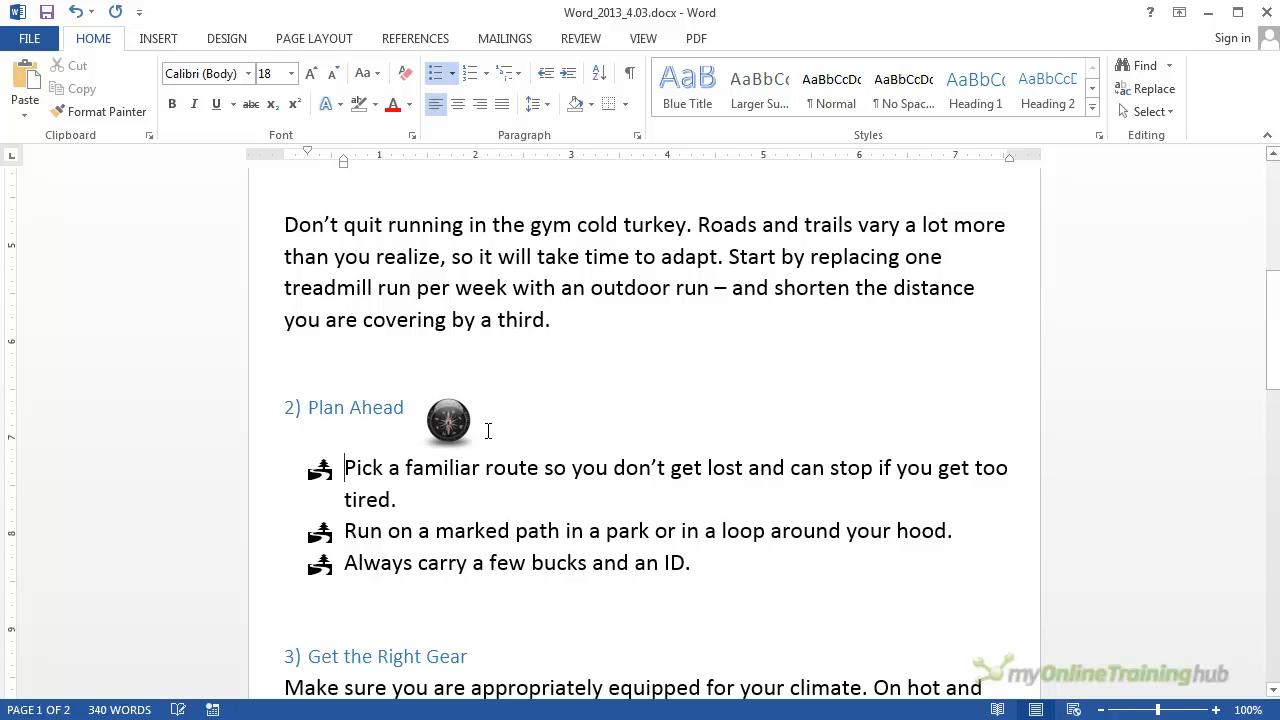
Step: Insert a page break in the empty line just above the "3) Get the Right Gear" heading
scroll(488, 430, "down", 3)
scroll(362, 463, "down", 3)
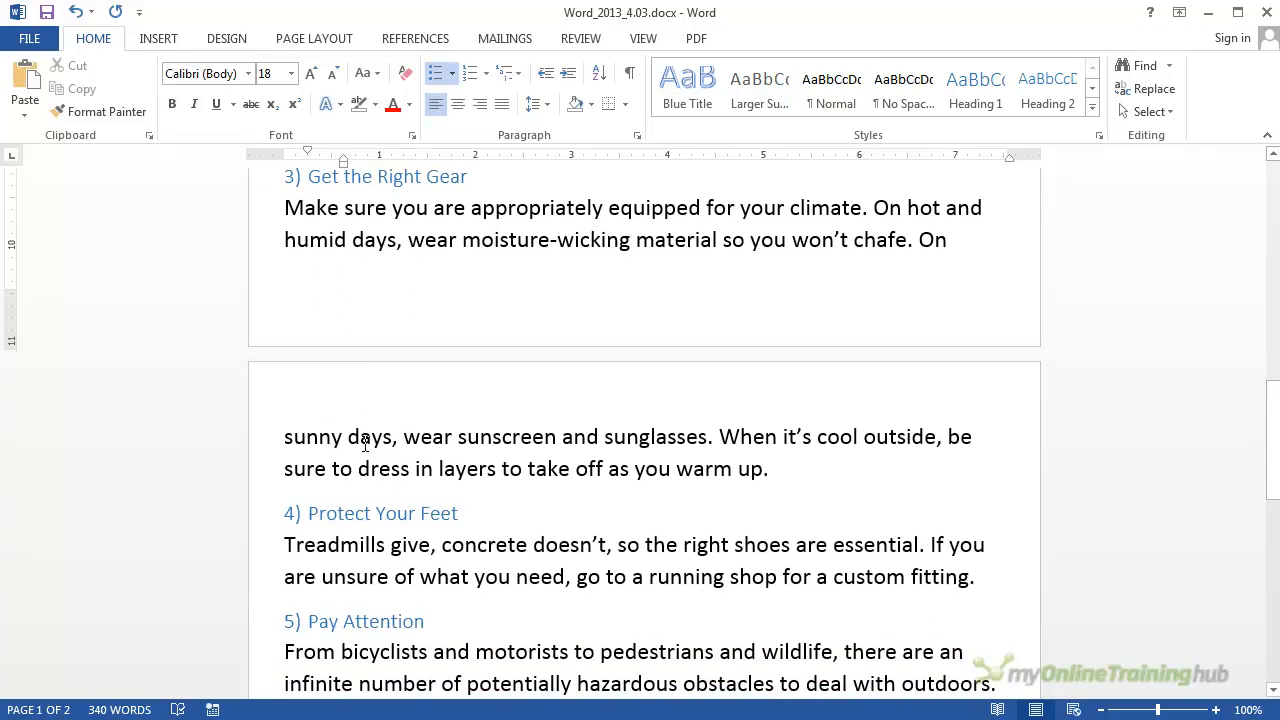
scroll(346, 256, "up", 3)
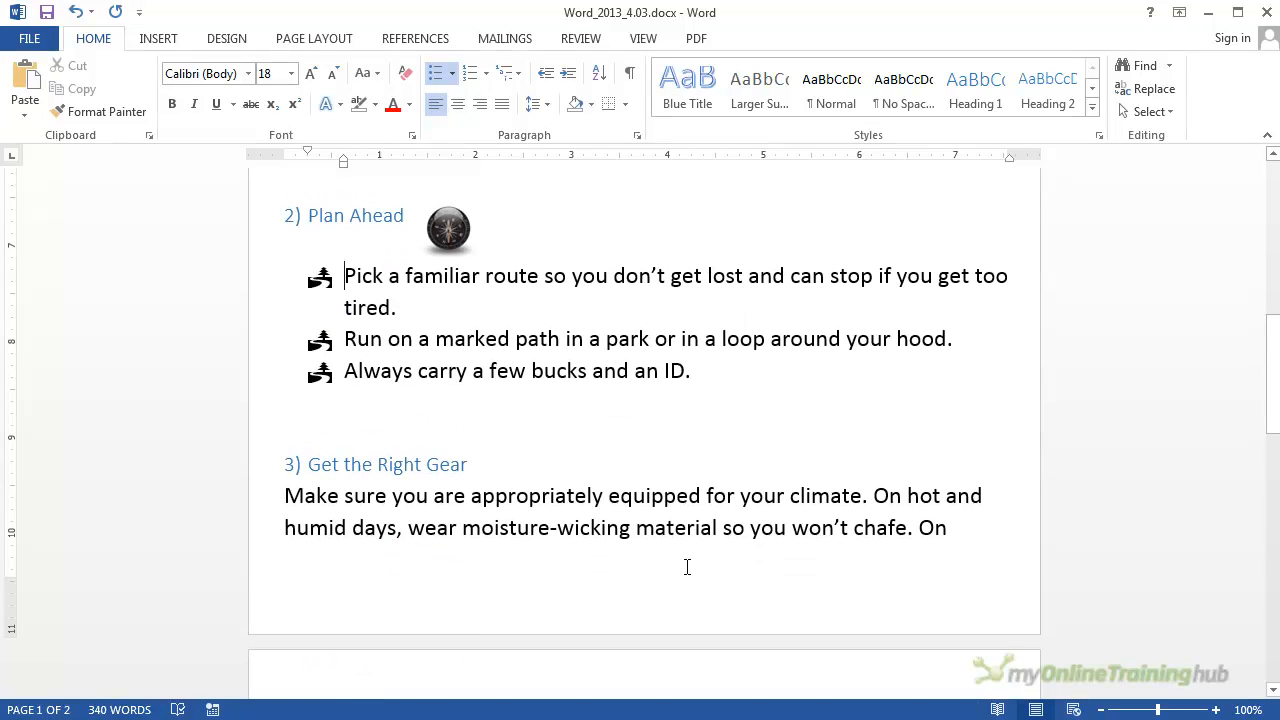
scroll(338, 490, "down", 2)
scroll(338, 510, "down", 2)
scroll(315, 465, "up", 3)
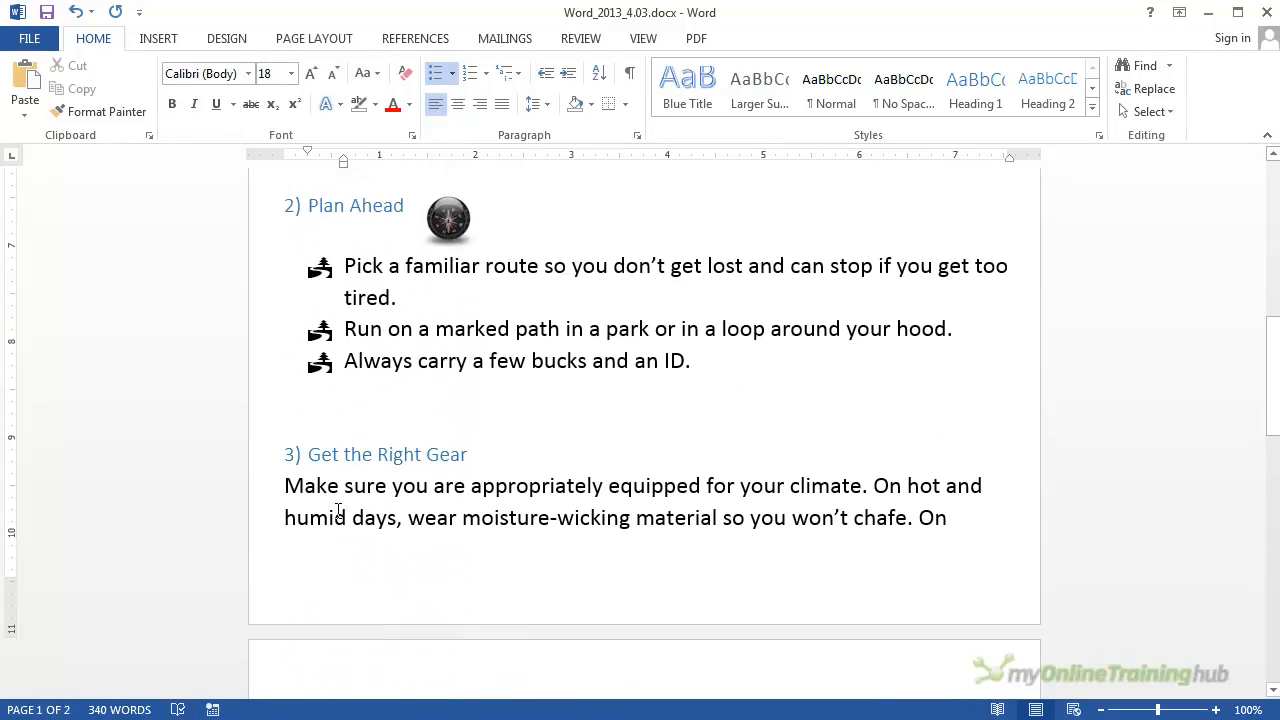
left_click(287, 442)
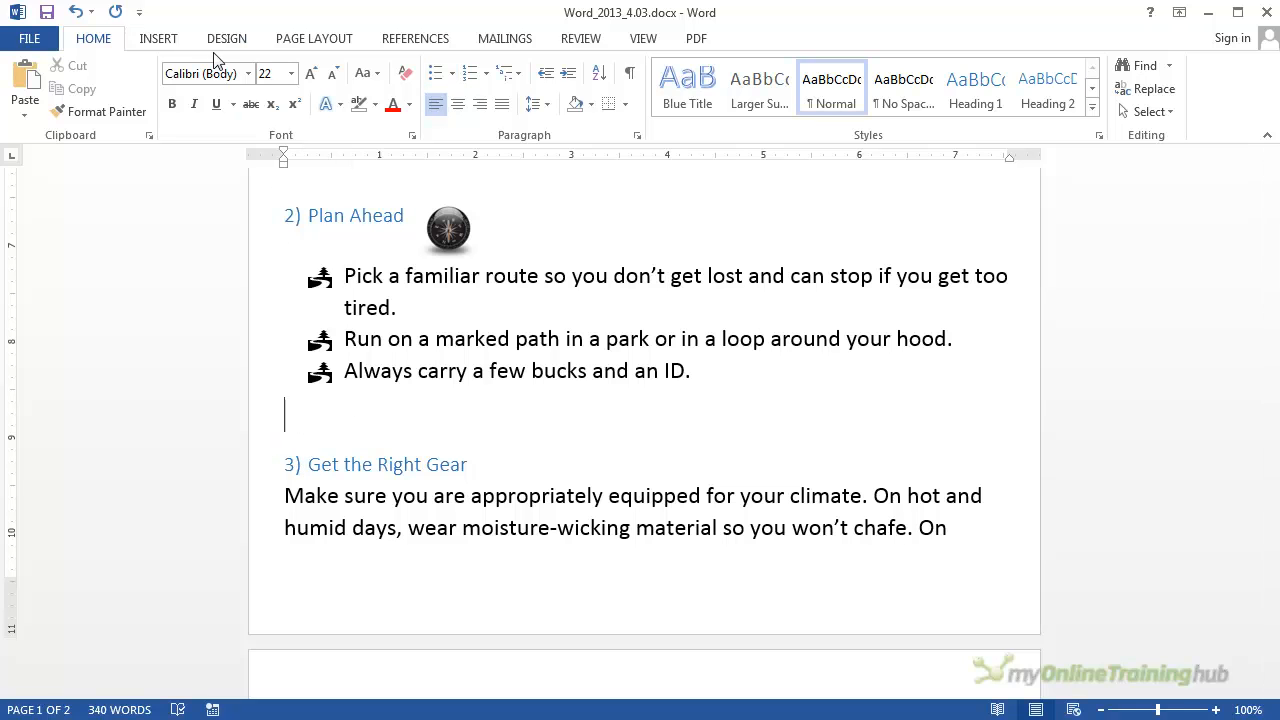
left_click(296, 44)
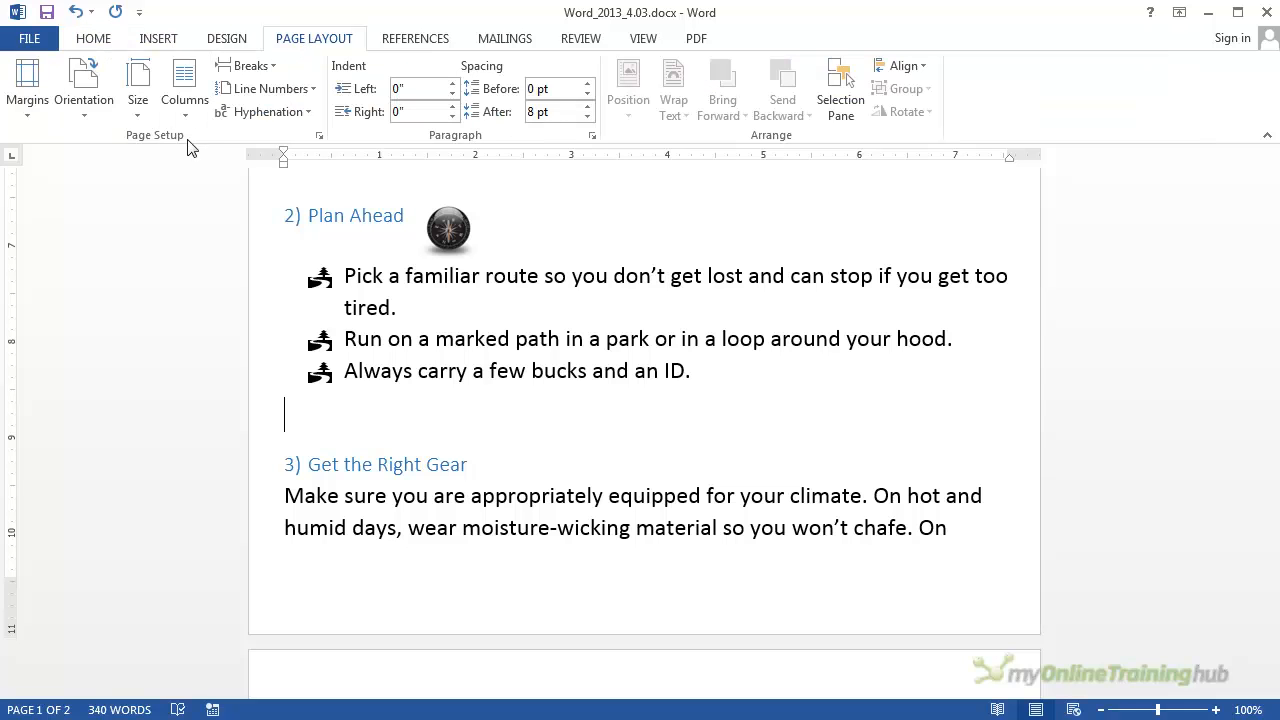
left_click(272, 68)
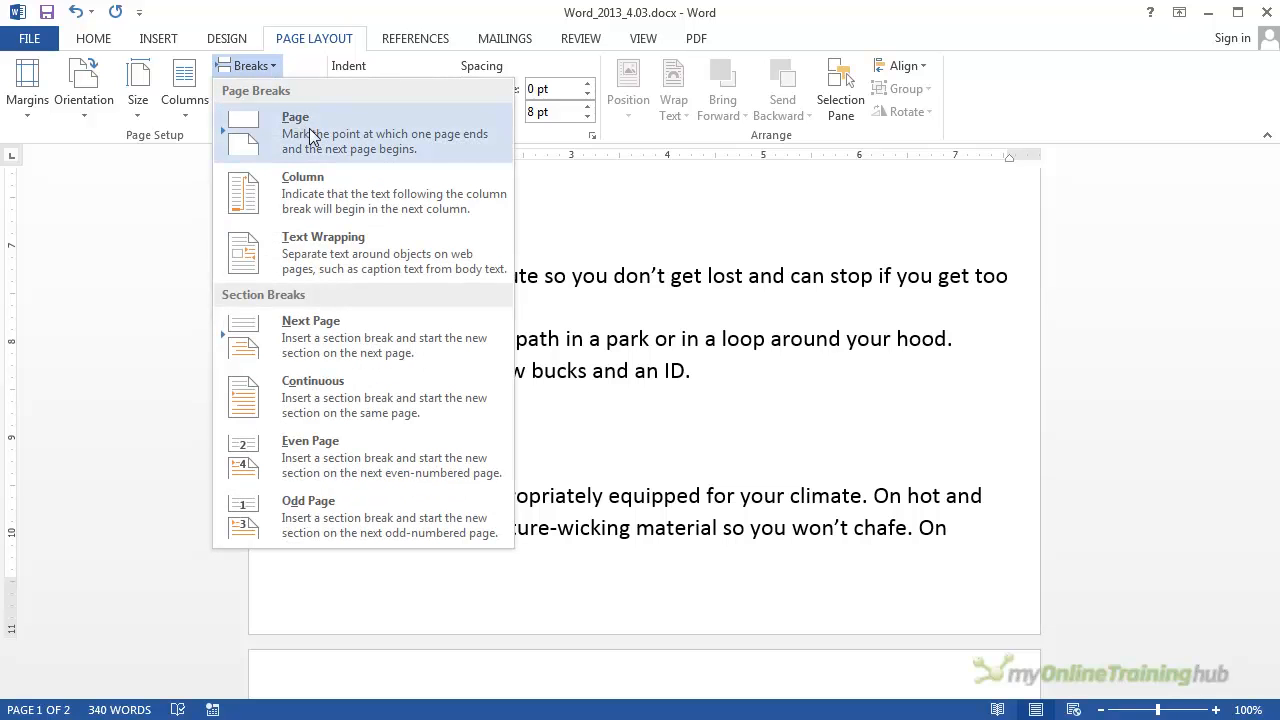
left_click(310, 135)
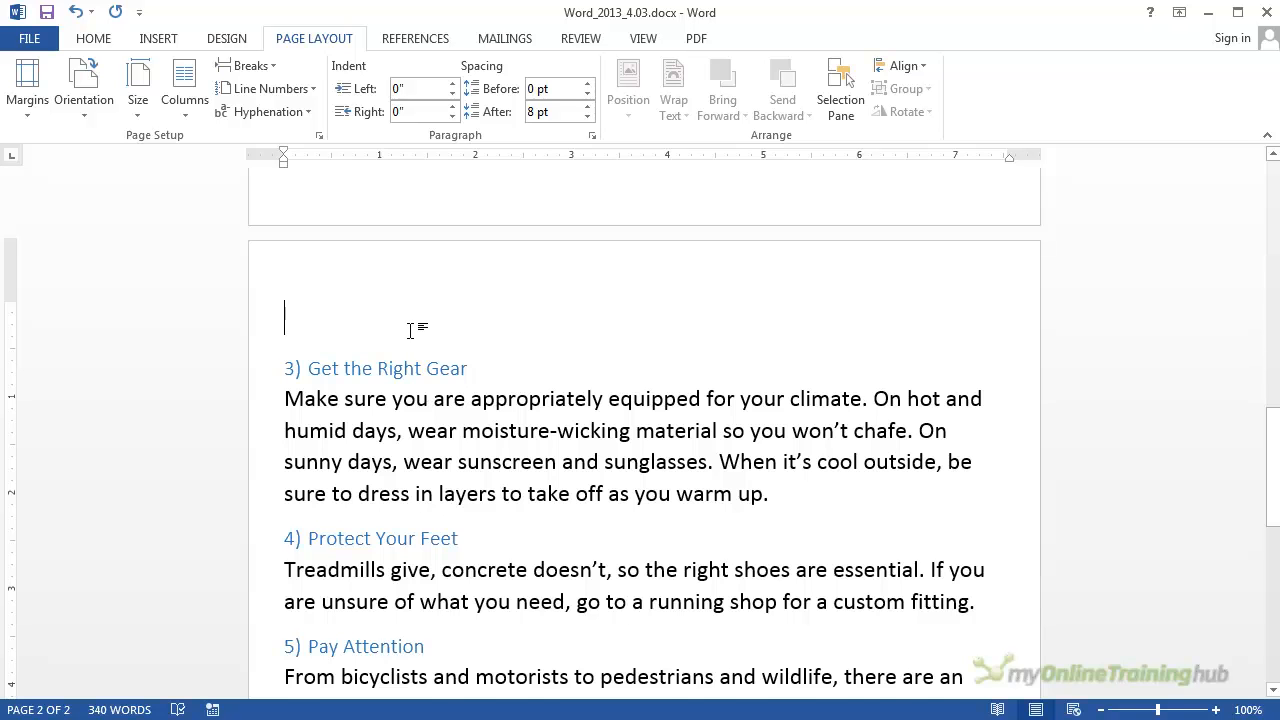
Step: Delete the empty line above the "3) Get the Right Gear" heading and check the flow of both pages
key("Delete")
scroll(366, 311, "up", 4)
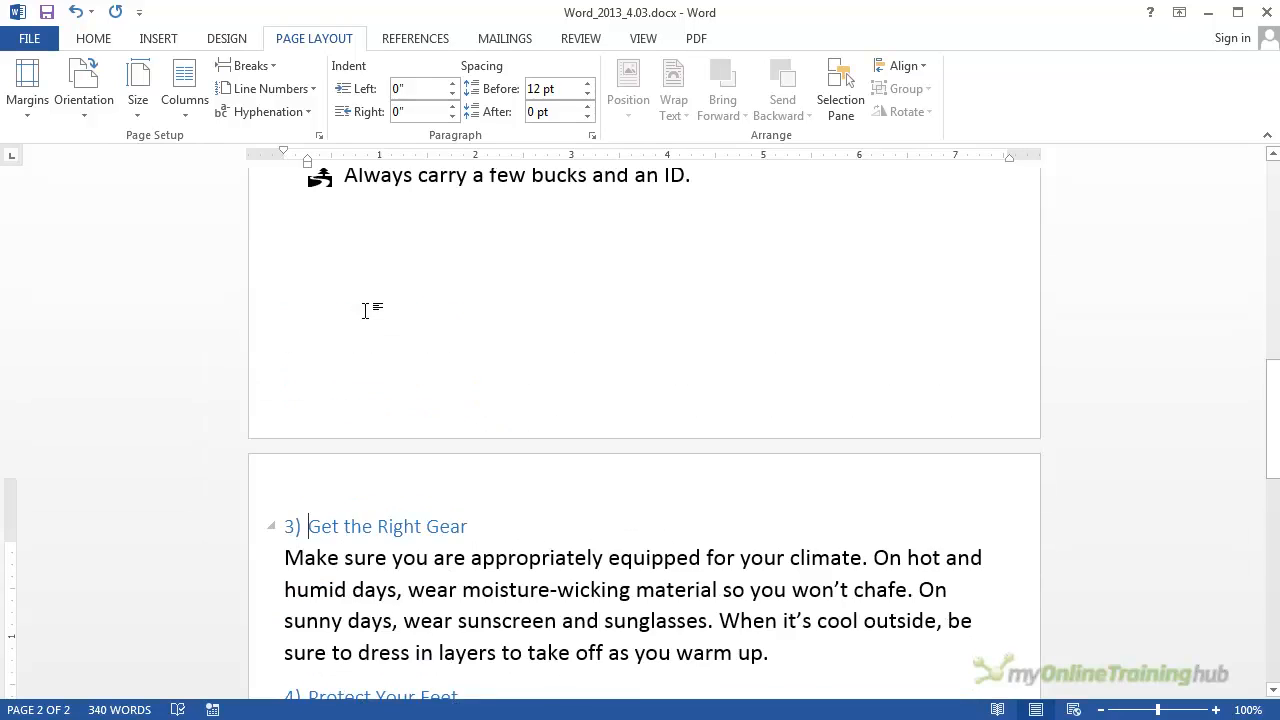
scroll(371, 322, "down", 6)
scroll(380, 338, "up", 3)
scroll(385, 343, "down", 10)
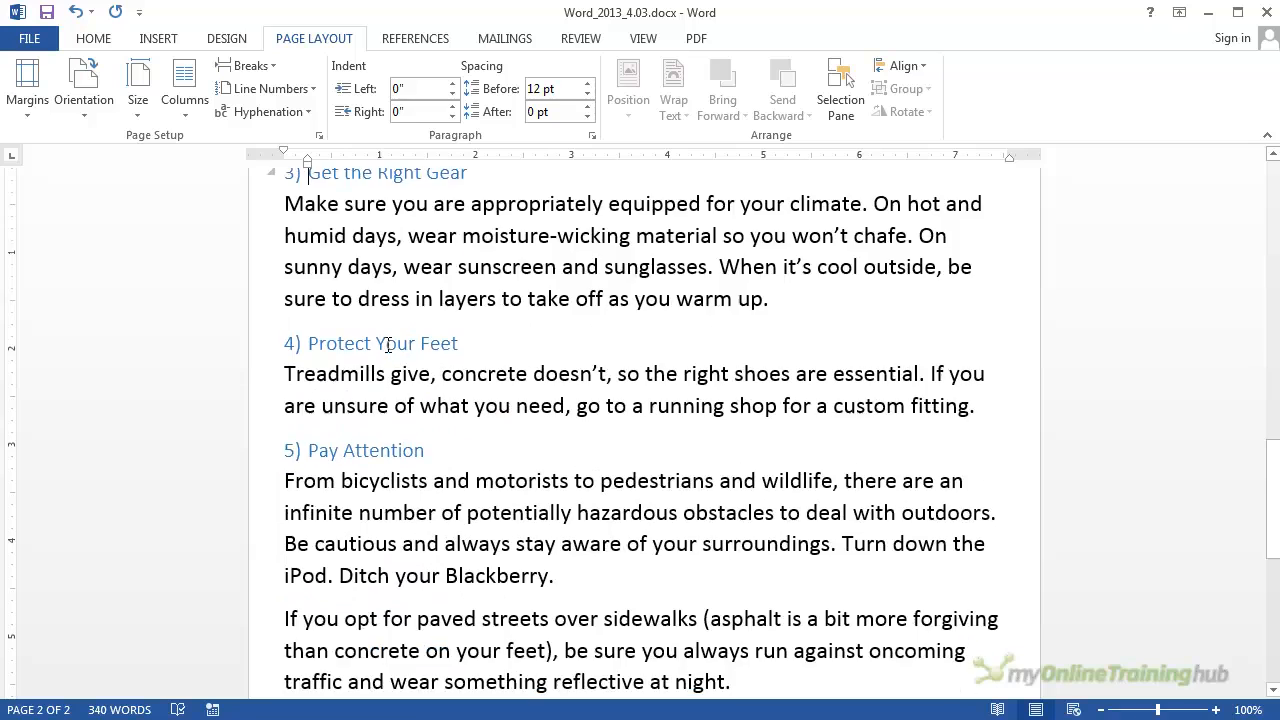
scroll(393, 347, "up", 3)
scroll(393, 347, "up", 10)
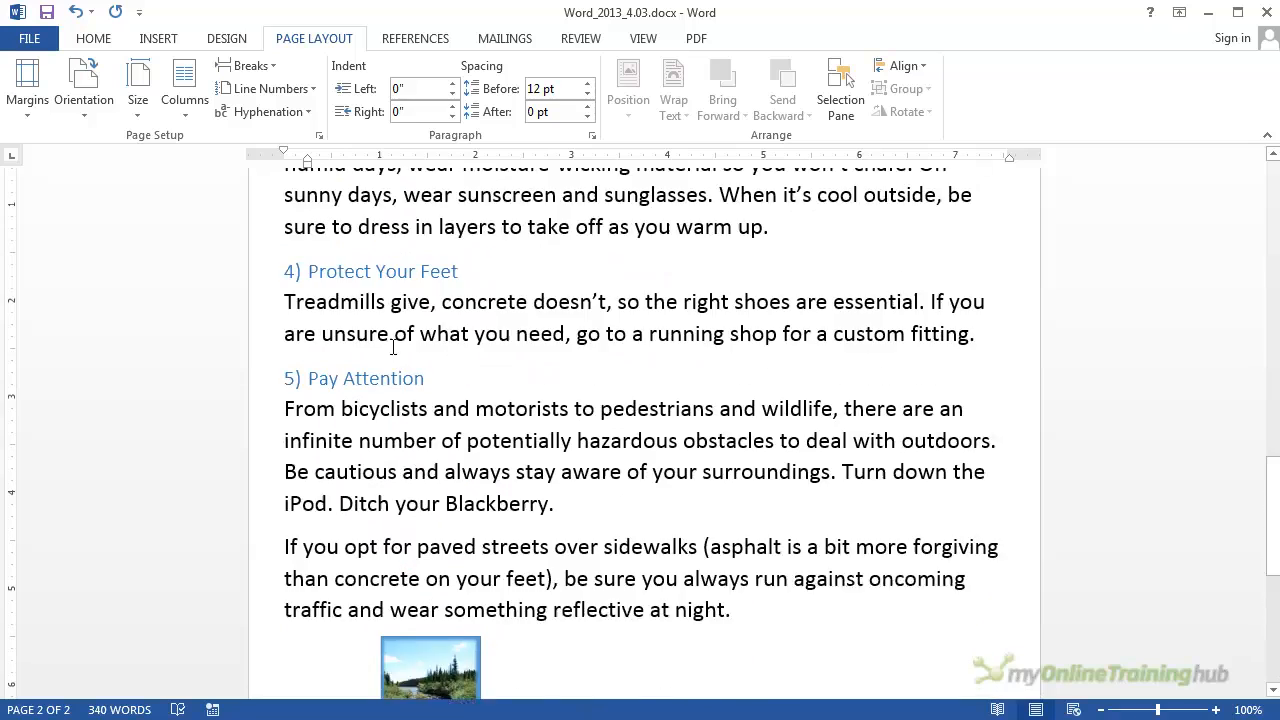
scroll(391, 349, "up", 2)
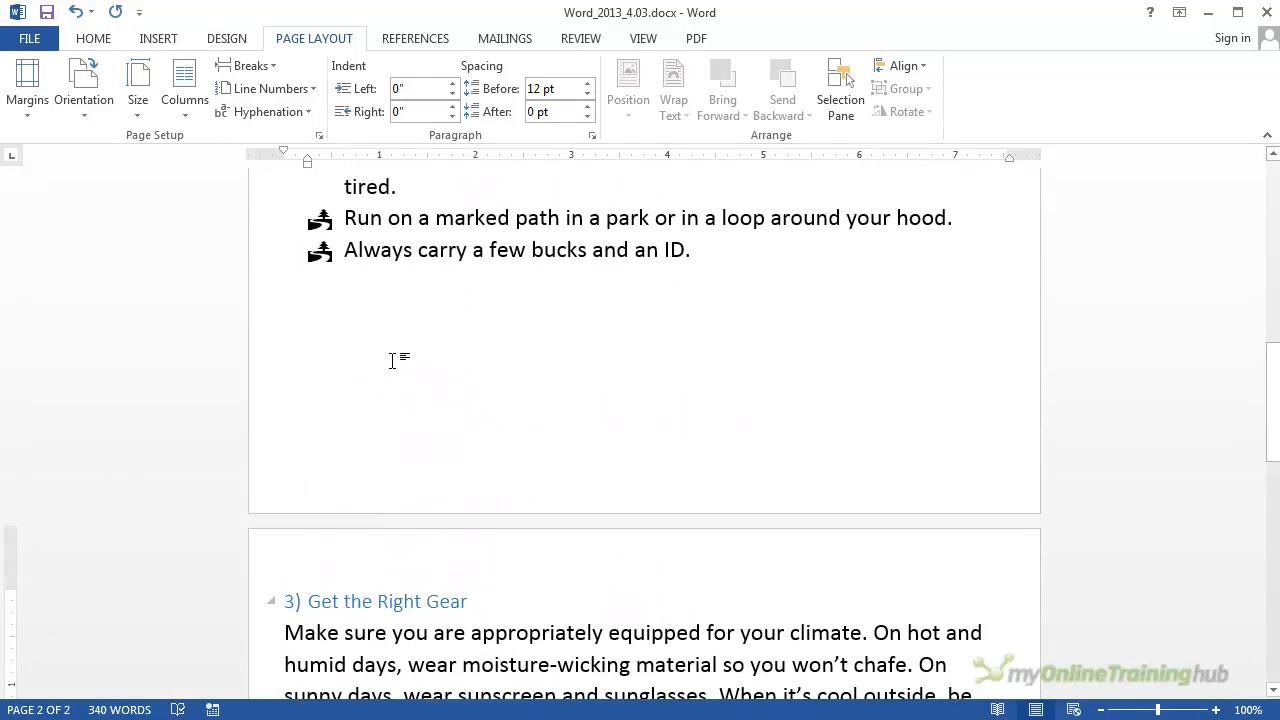
Step: Show the paragraph marks and other hidden formatting symbols, with the cursor at the page break below the "2) Plan Ahead" bullets
left_click(440, 335)
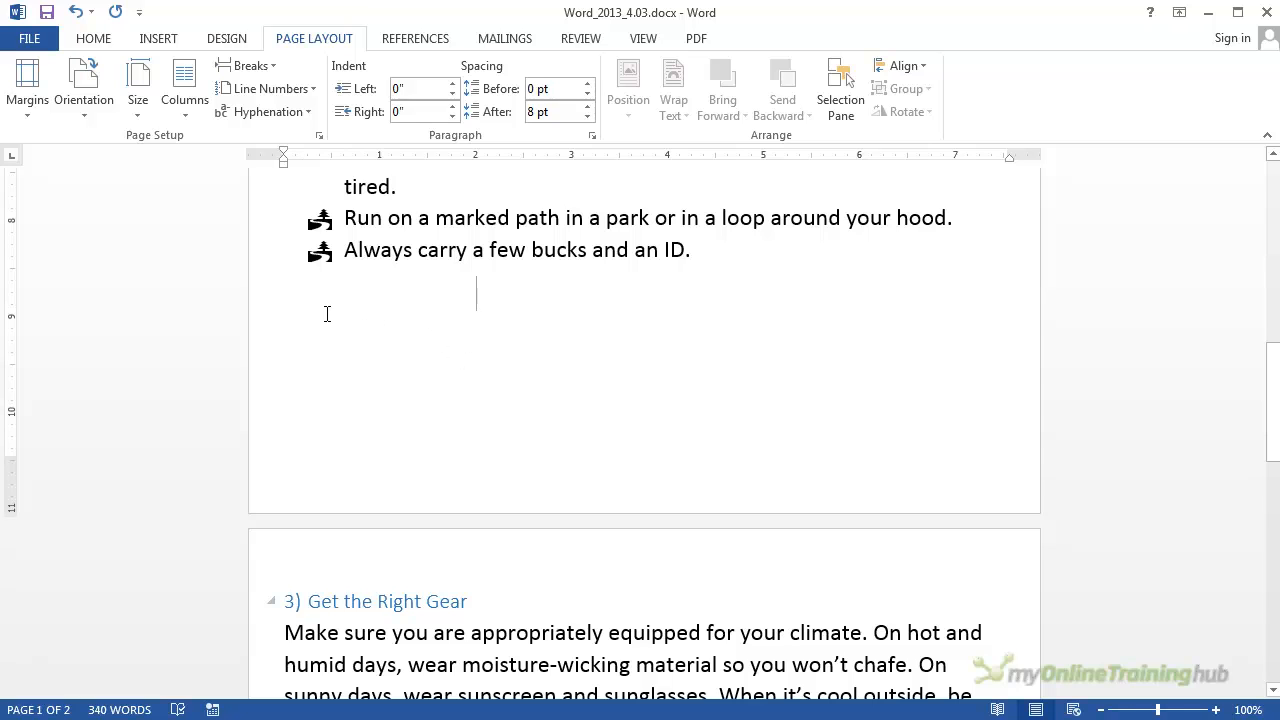
left_click_drag(301, 295, 500, 297)
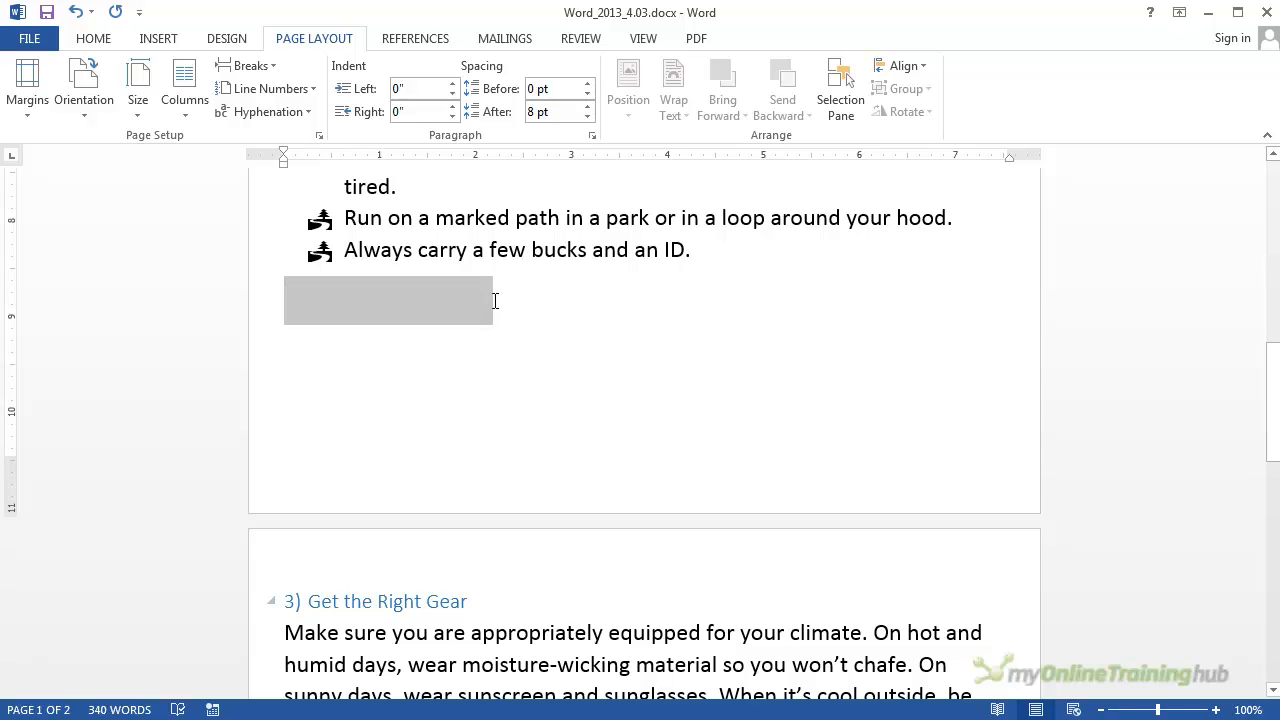
left_click(517, 303)
left_click(92, 40)
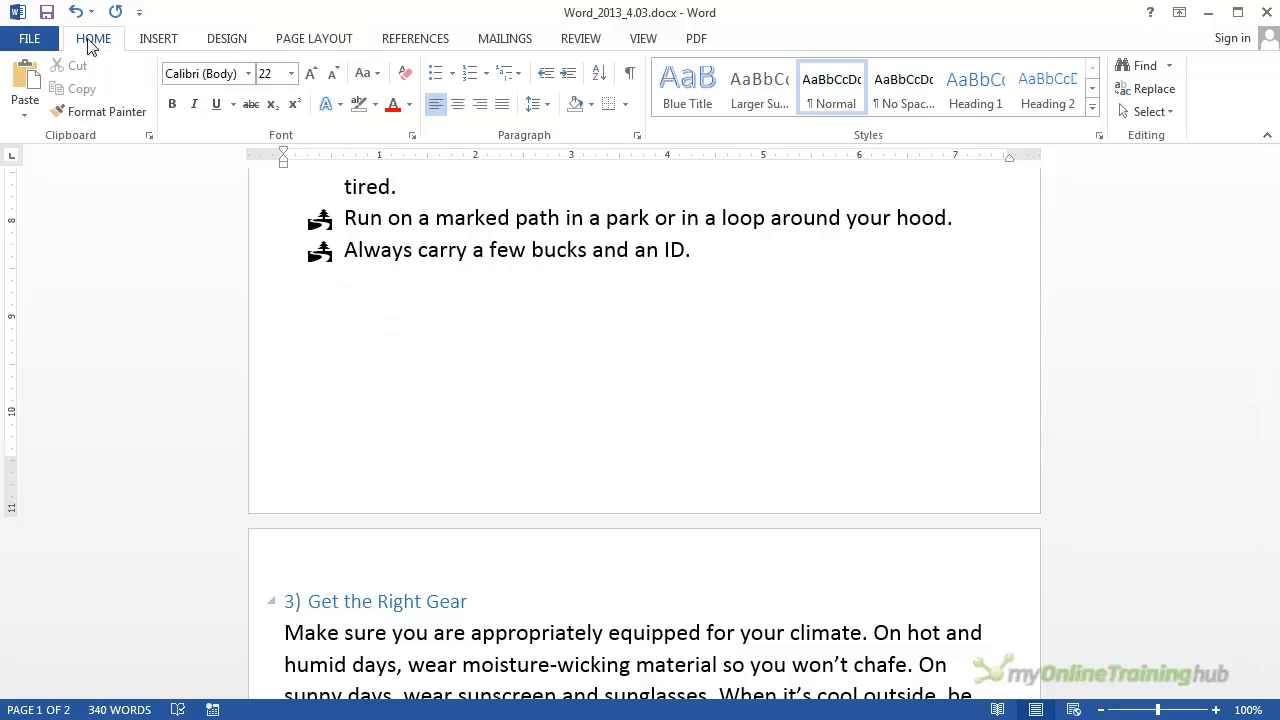
left_click(630, 76)
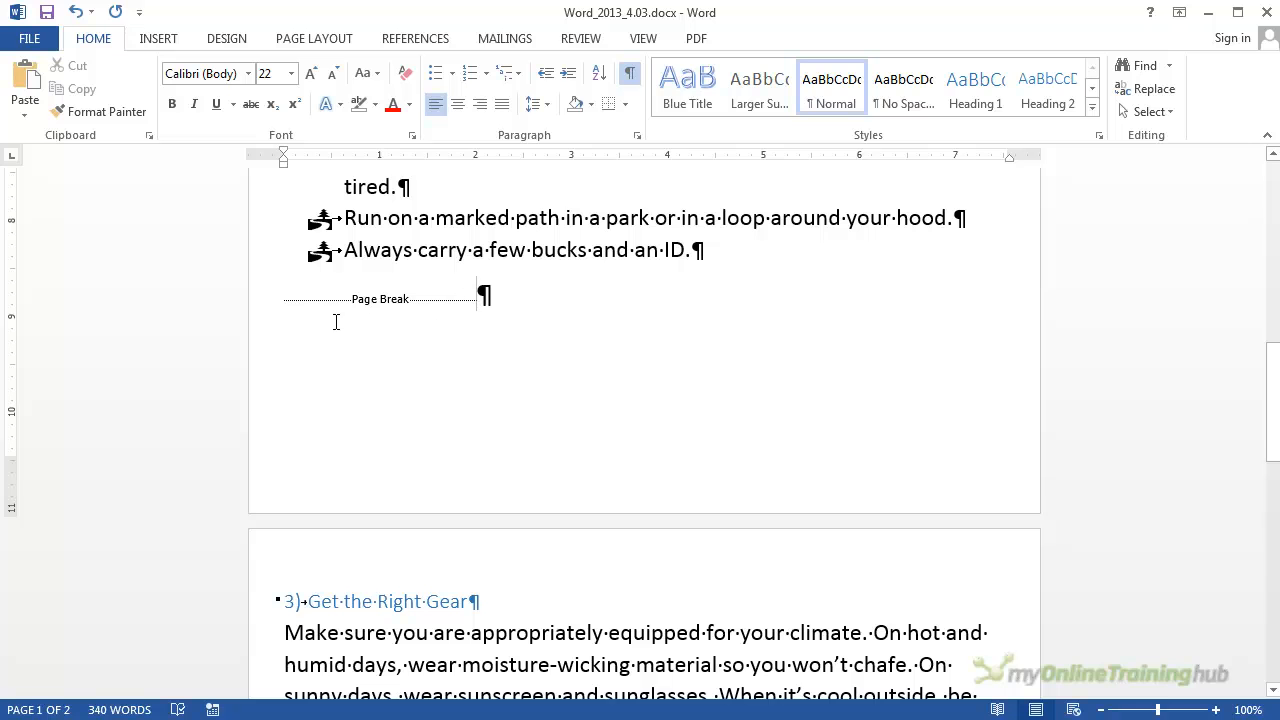
Step: Examine the paragraph marks and page break between the "1) Ease into It" section and the "3) Get the Right Gear" section
scroll(580, 317, "up", 2)
scroll(580, 316, "down", 1)
scroll(580, 316, "down", 2)
scroll(586, 317, "up", 3)
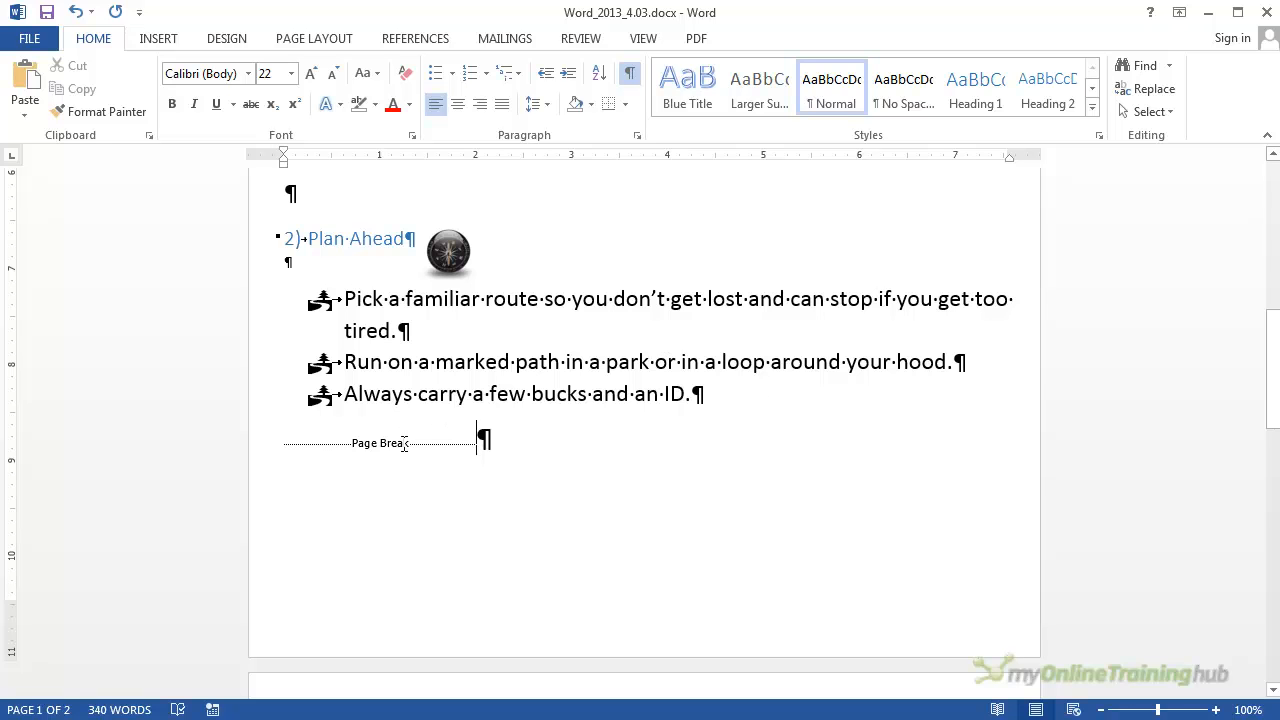
scroll(439, 533, "down", 1)
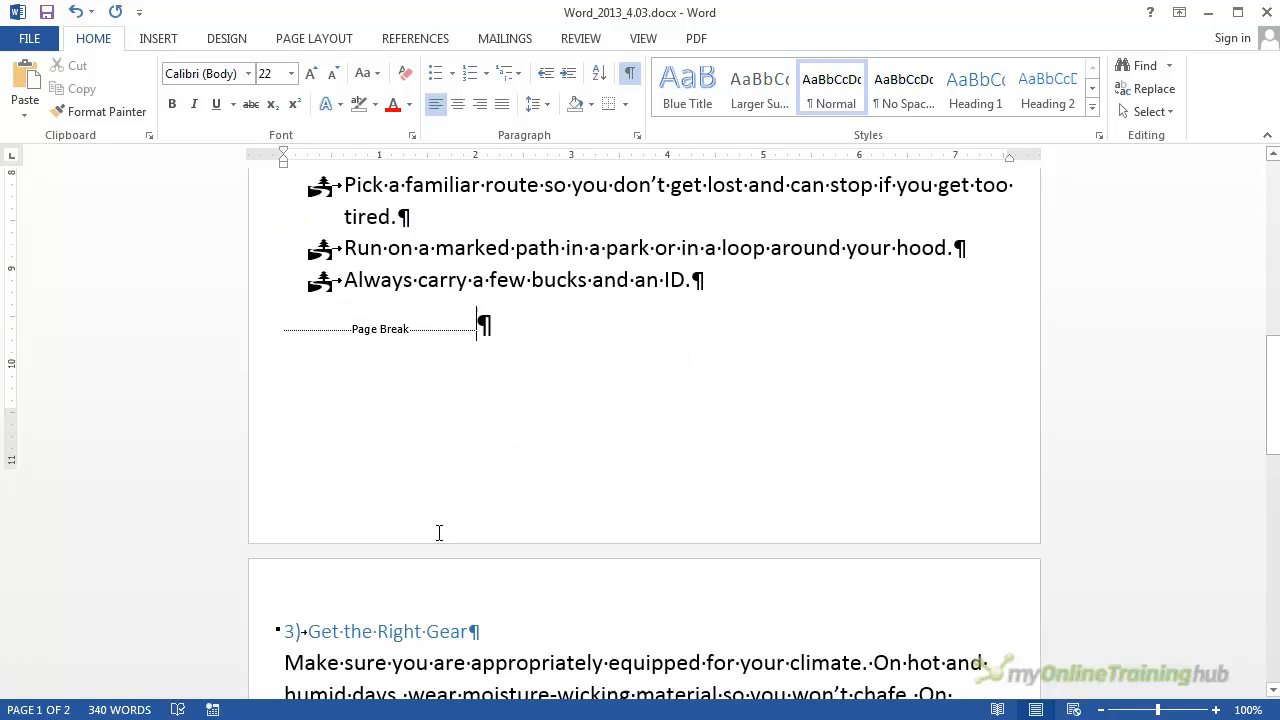
scroll(439, 533, "down", 2)
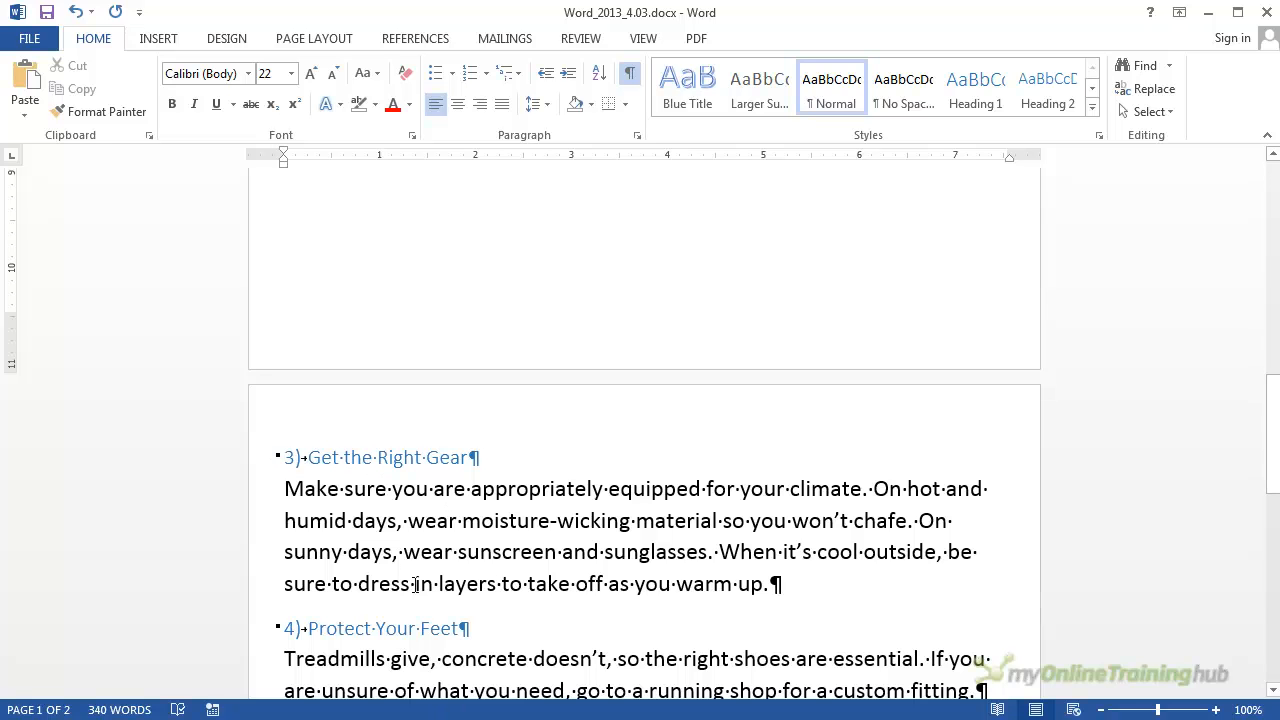
scroll(498, 524, "up", 6)
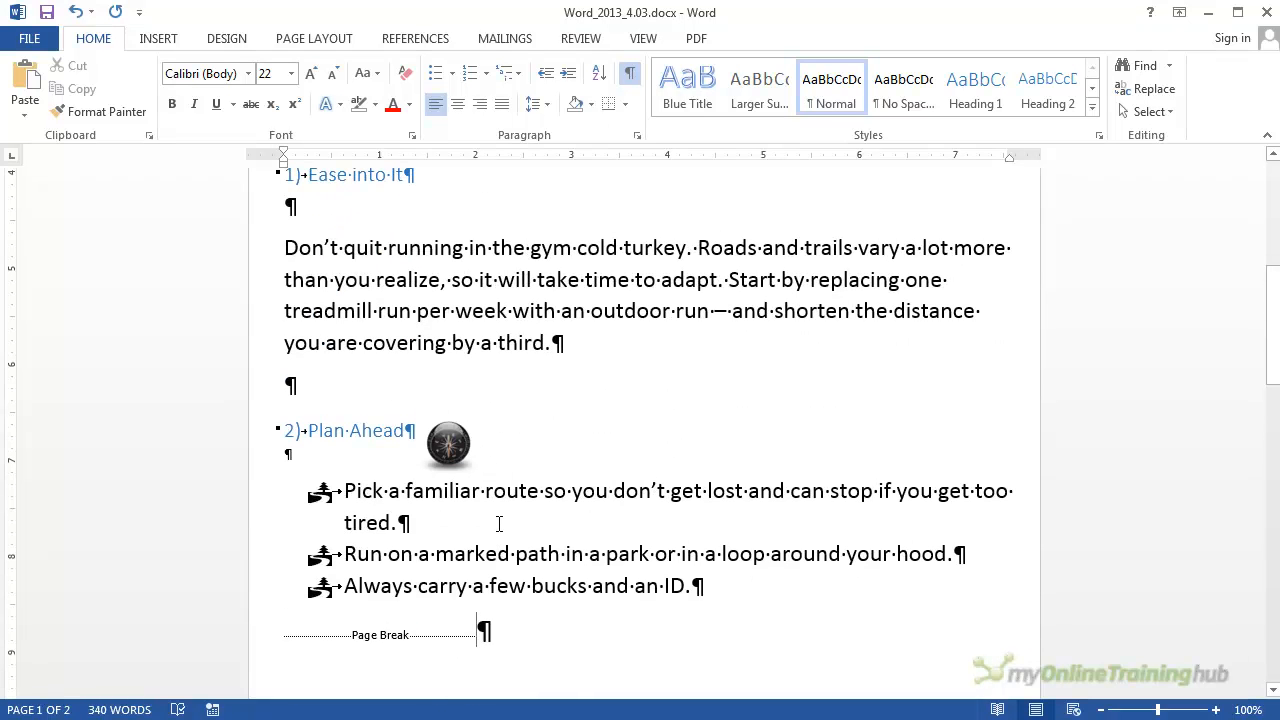
scroll(498, 524, "down", 1)
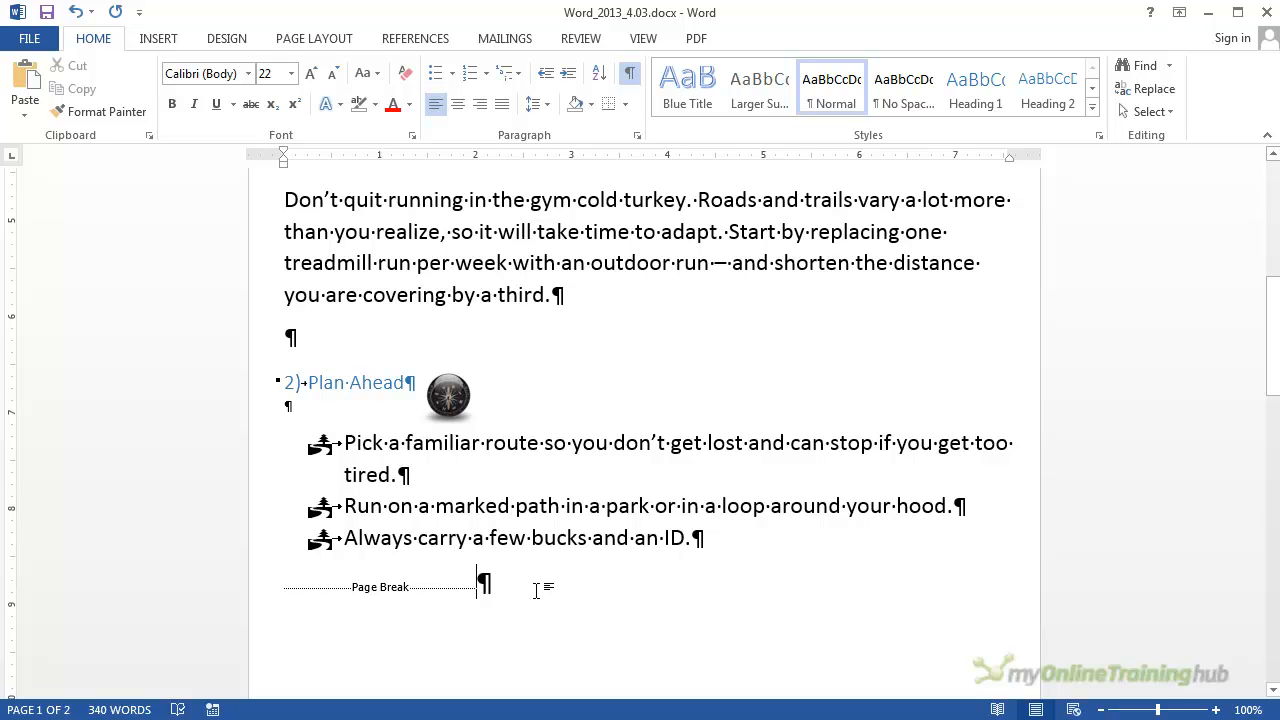
scroll(536, 590, "down", 7)
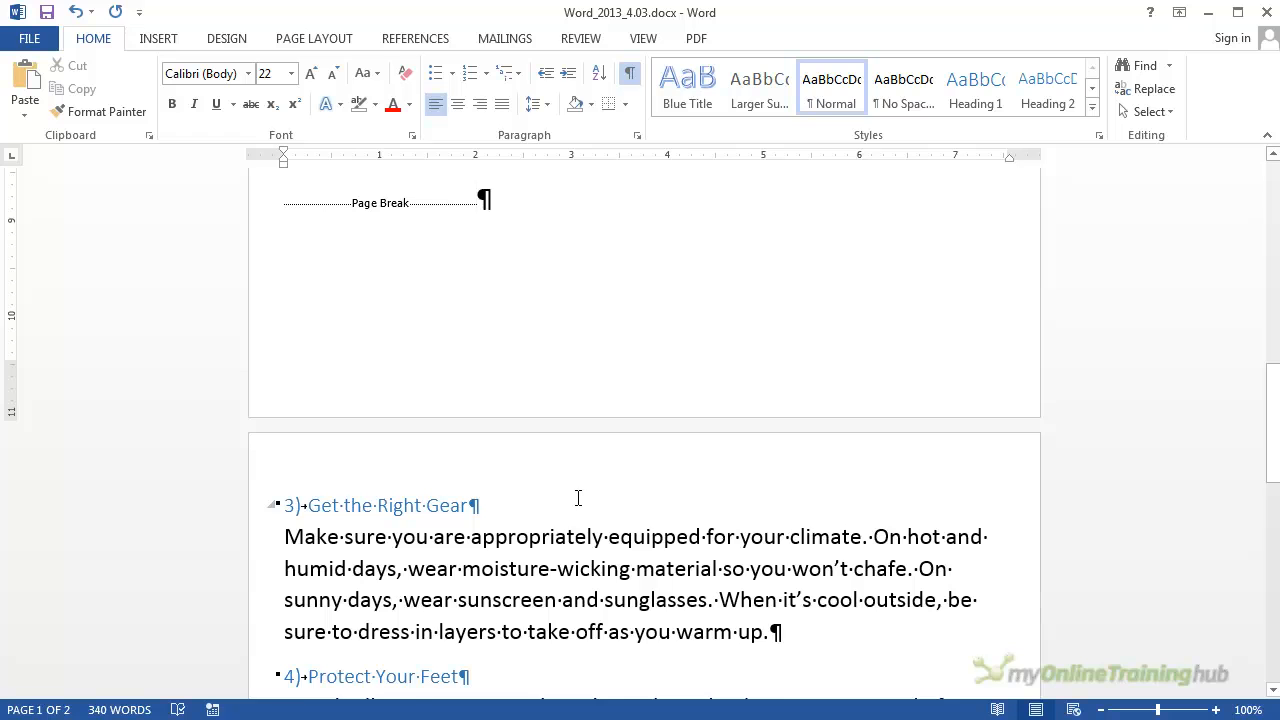
scroll(578, 498, "up", 6)
scroll(551, 499, "up", 1)
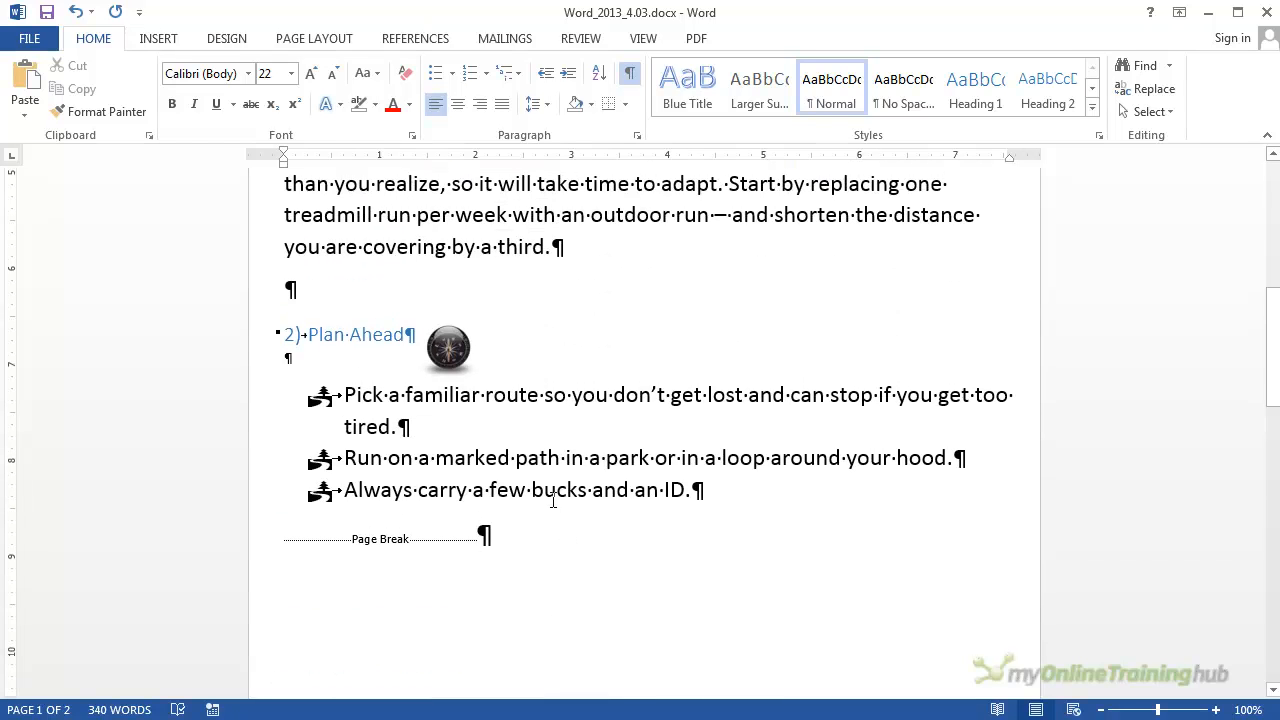